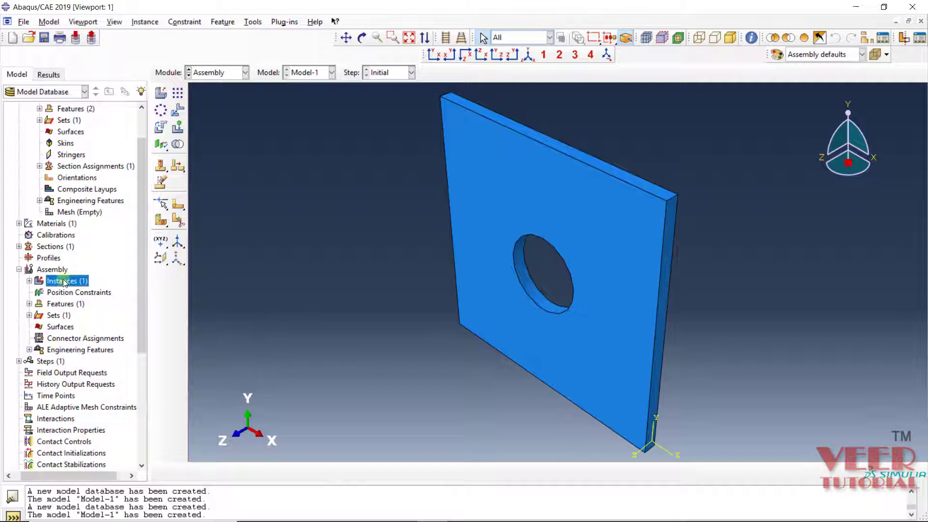
Switch to the Step module and review the existing analysis steps in the Step Manager.
click(19, 270)
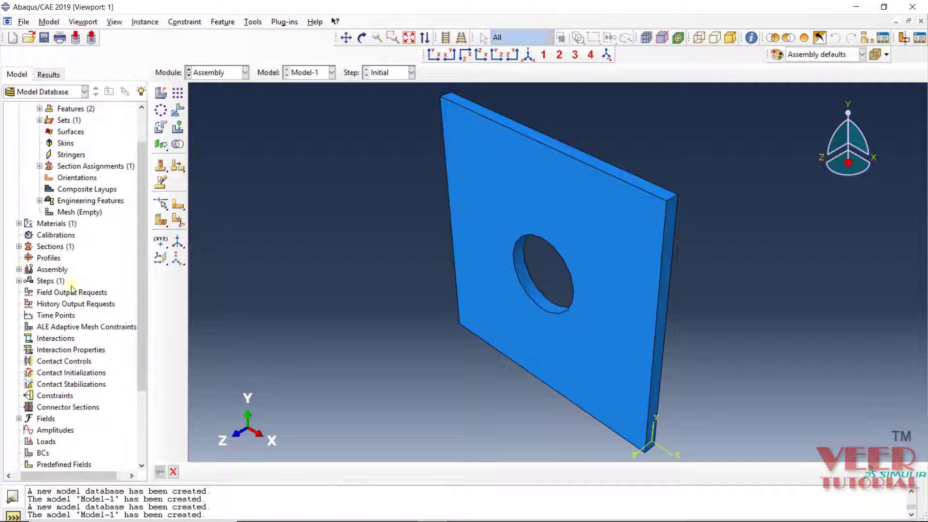
click(44, 282)
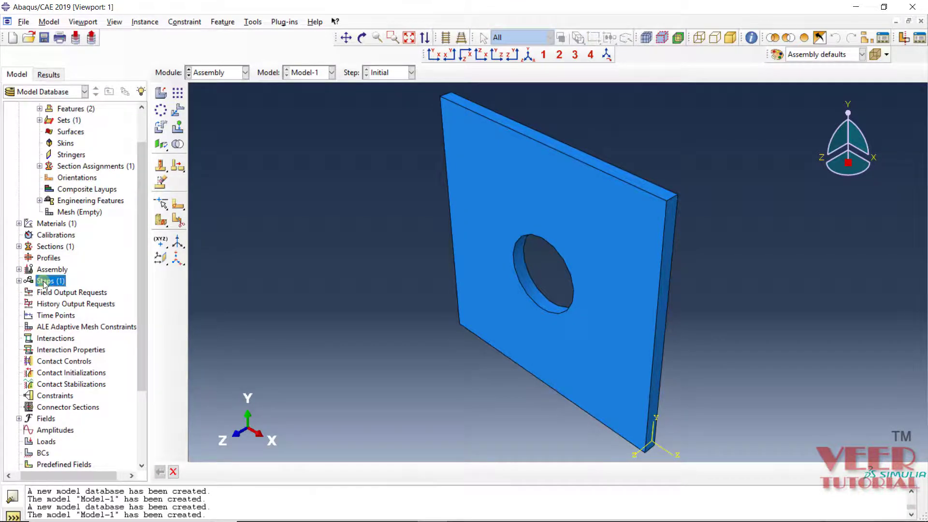
click(246, 73)
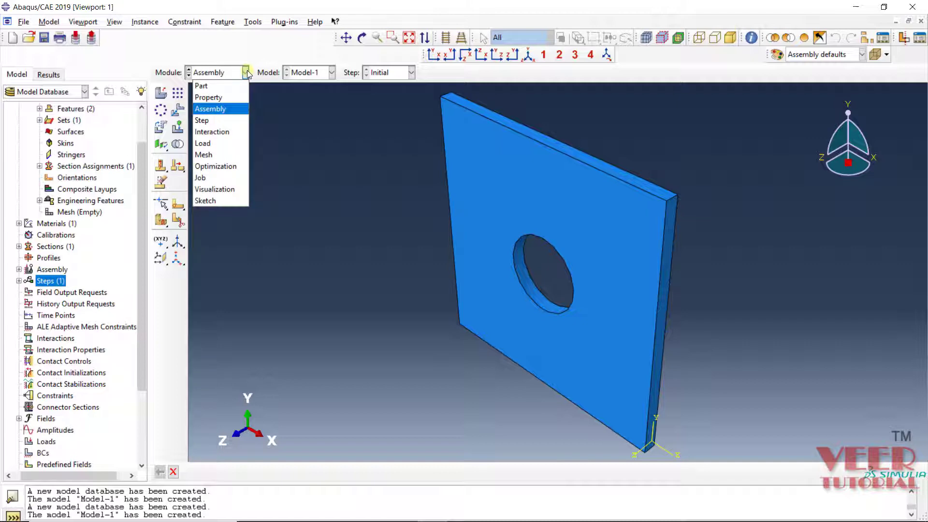
click(210, 122)
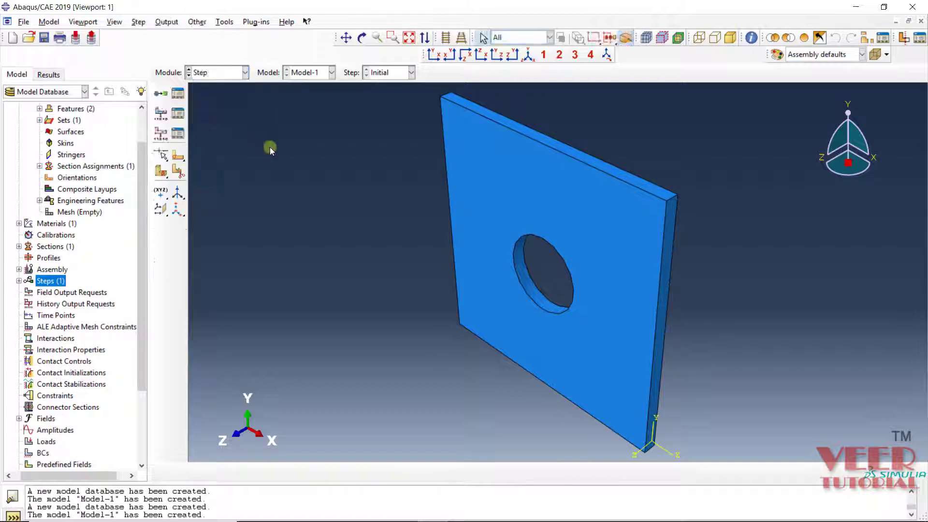
click(177, 93)
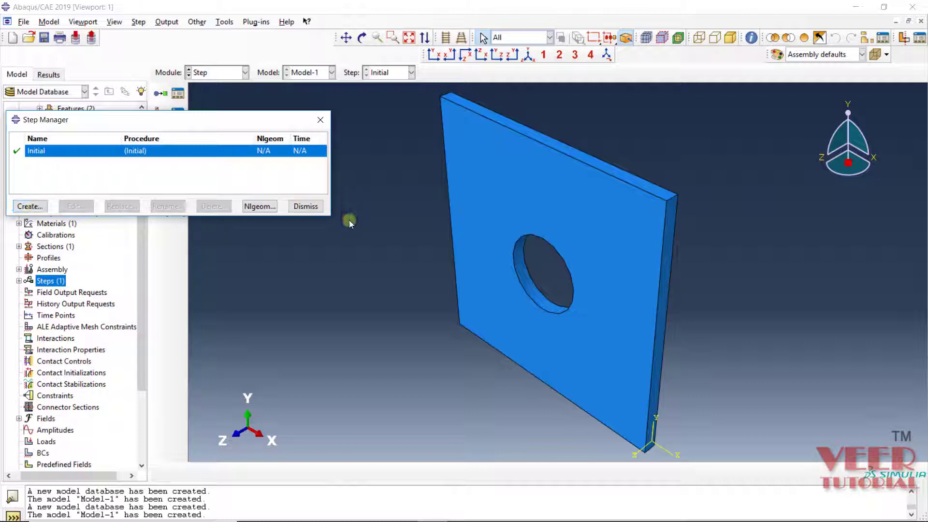
click(309, 206)
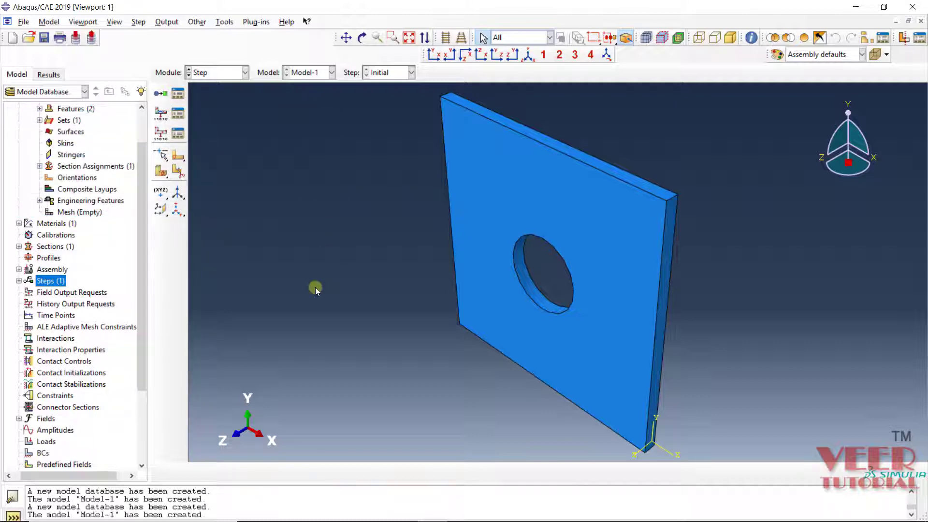
Create a Static, General step named linear_anlayisi after the Initial step, keeping the time period of 1 and Nlgeom off.
right_click(48, 284)
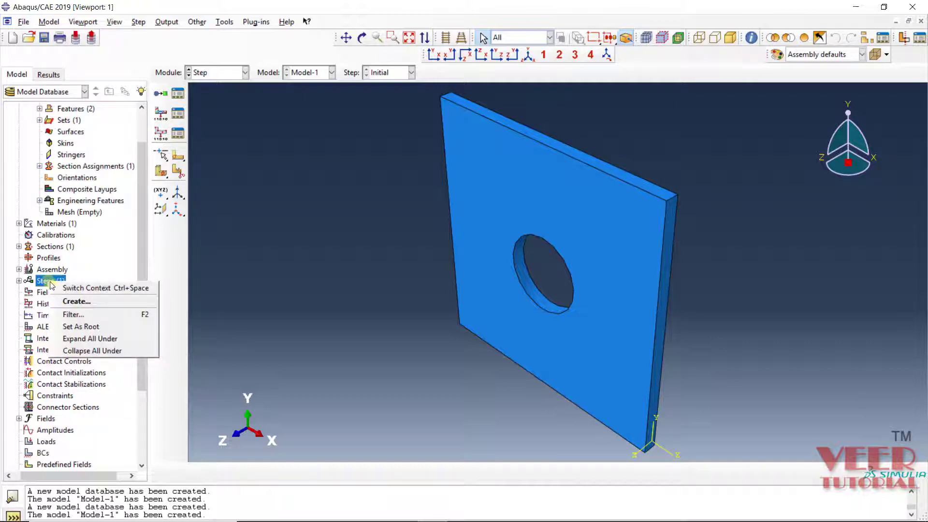
click(90, 304)
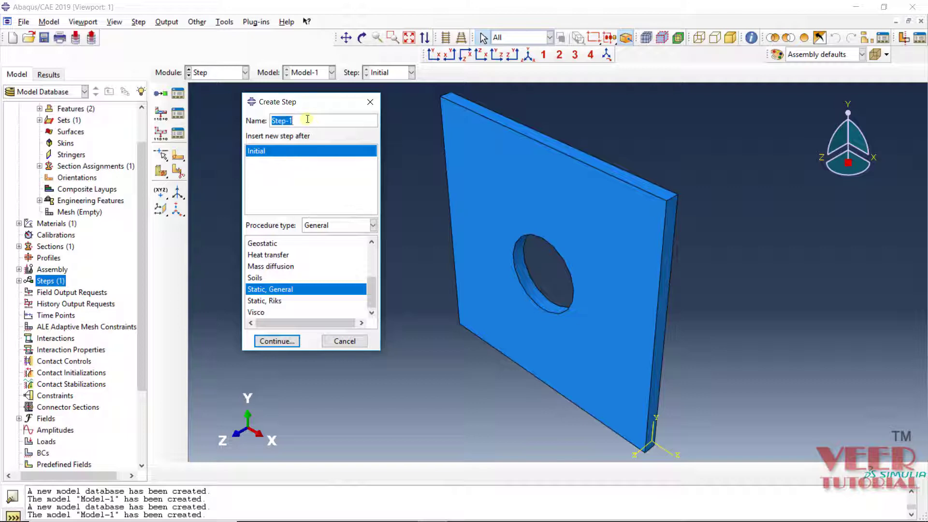
text(linear_anlaysisi)
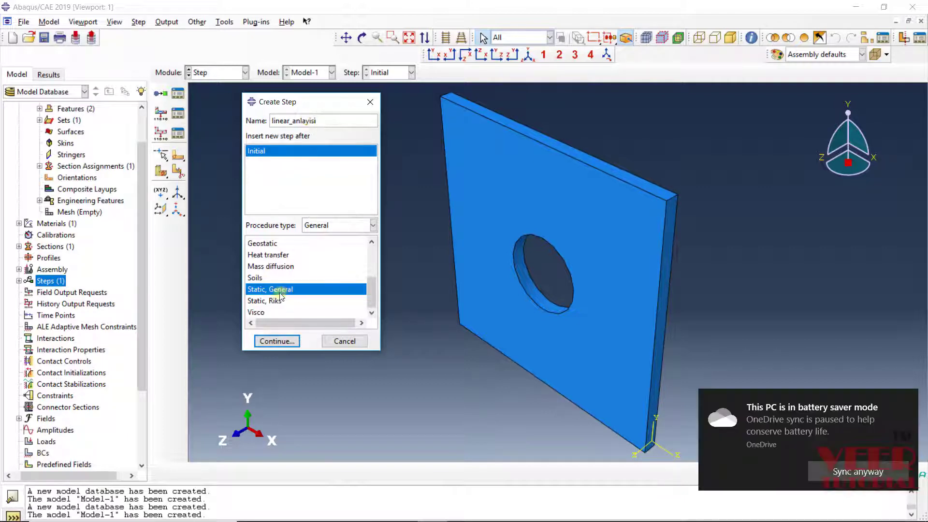
click(277, 342)
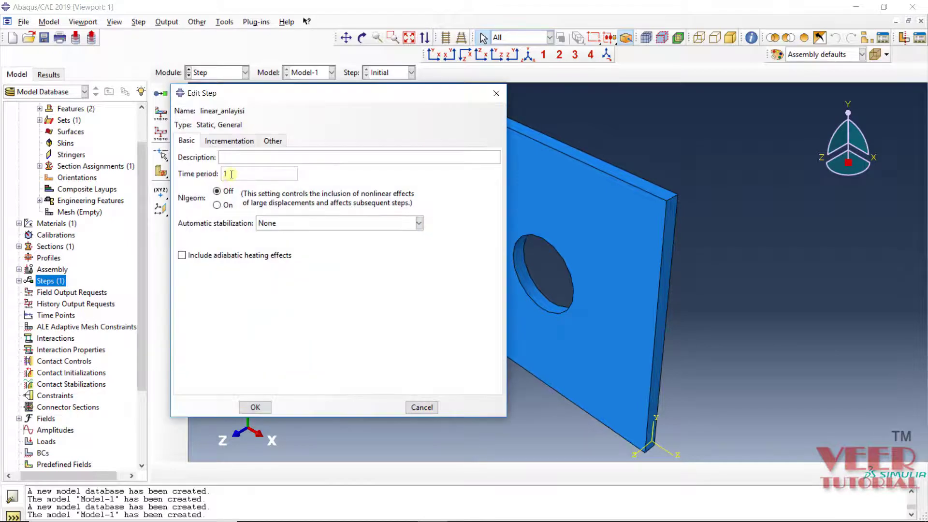
click(235, 174)
click(252, 407)
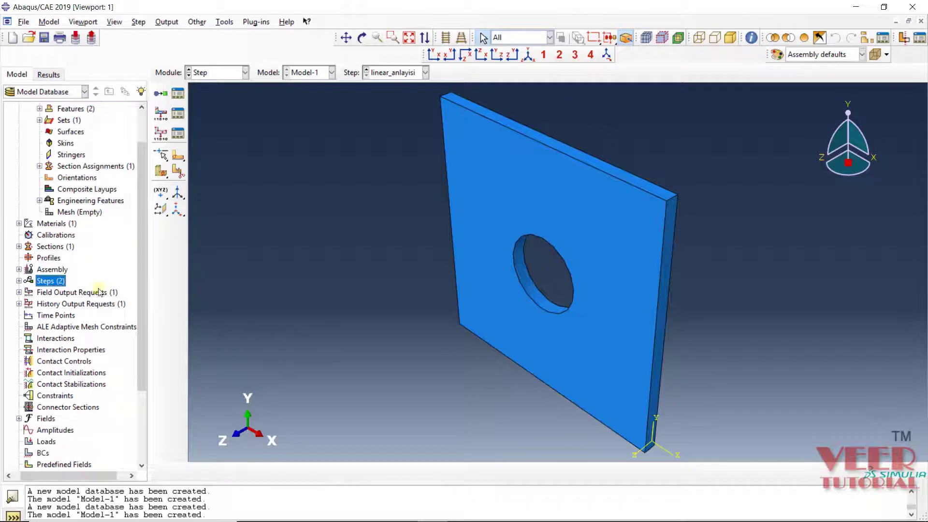
Review the settings and output variables of field output request F-Output-1, keeping the preselected defaults.
click(75, 293)
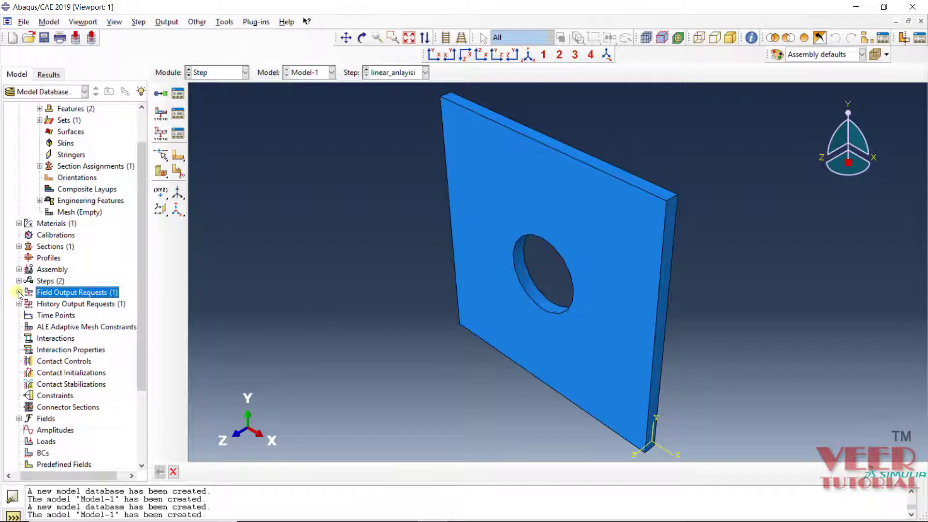
double_click(75, 298)
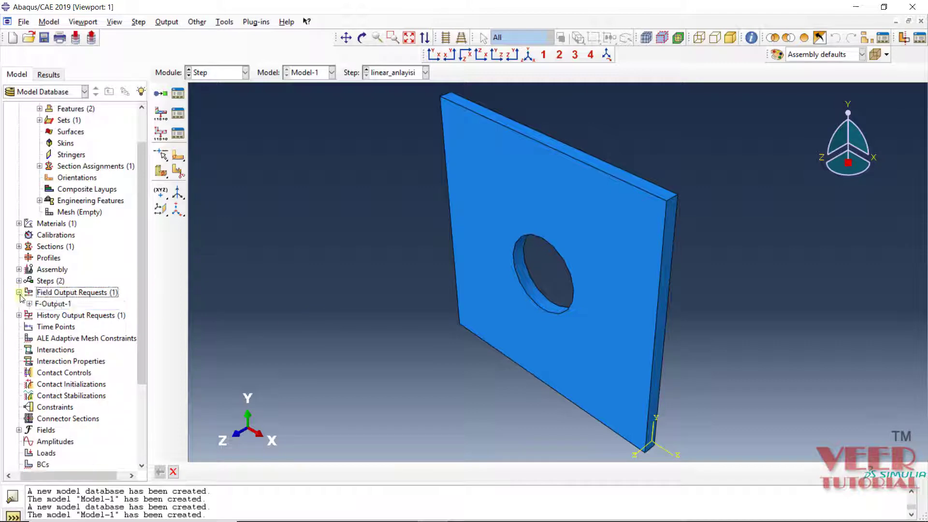
double_click(51, 304)
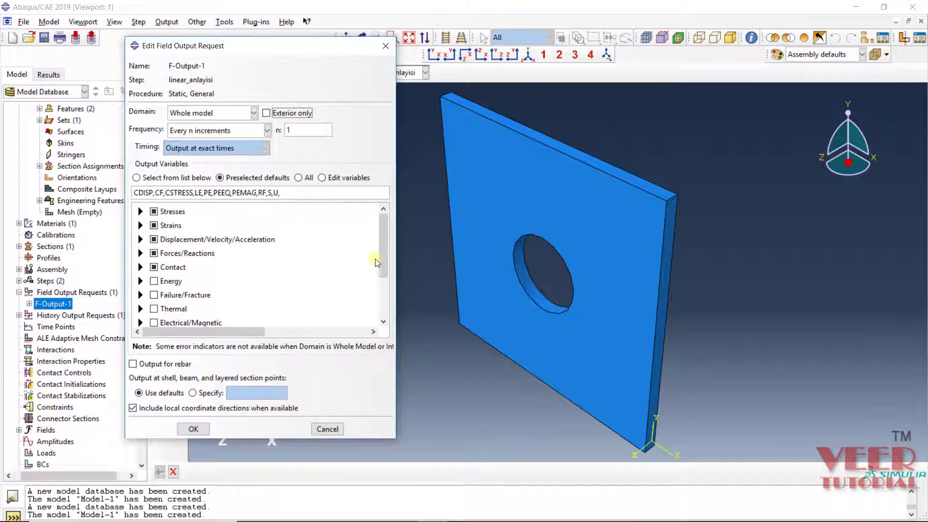
drag(383, 260, 383, 225)
click(193, 428)
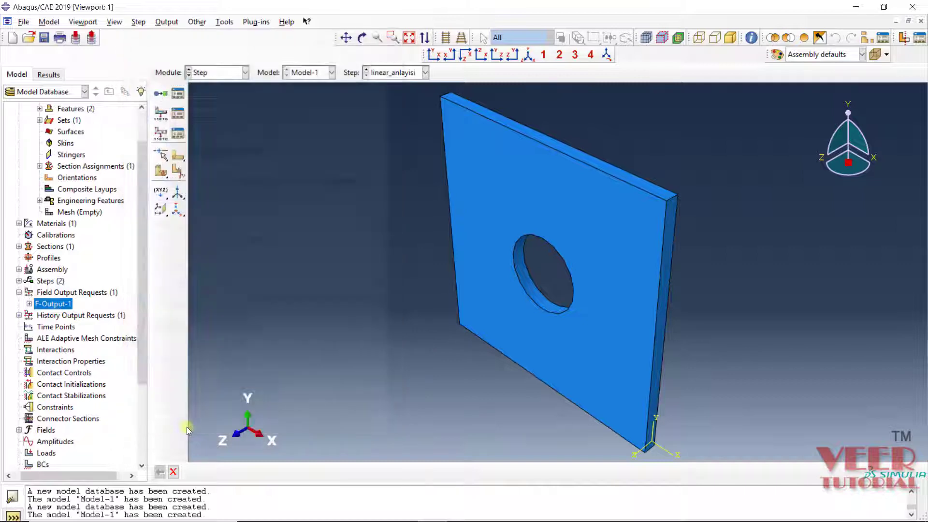
click(63, 317)
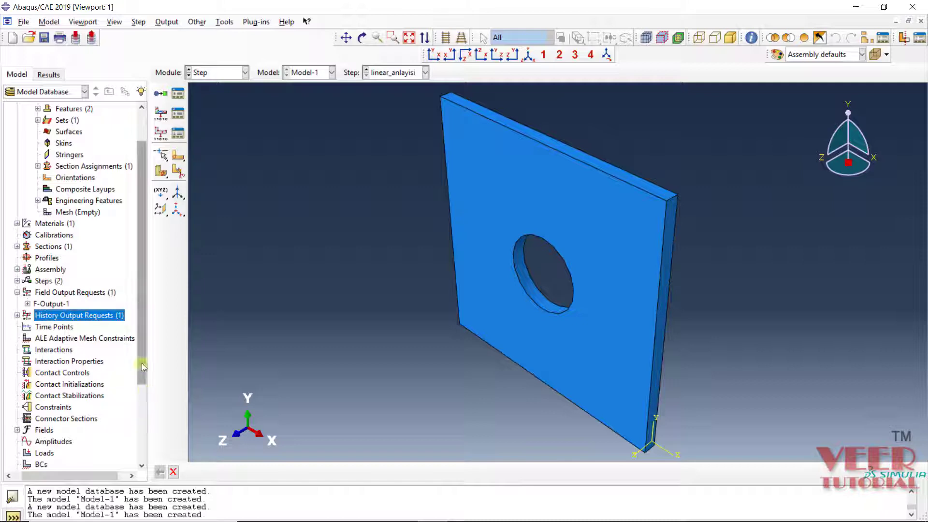
Create a mechanical Displacement/Rotation boundary condition in the Initial step on the plate's narrow vertical side face by the origin.
drag(142, 363, 135, 441)
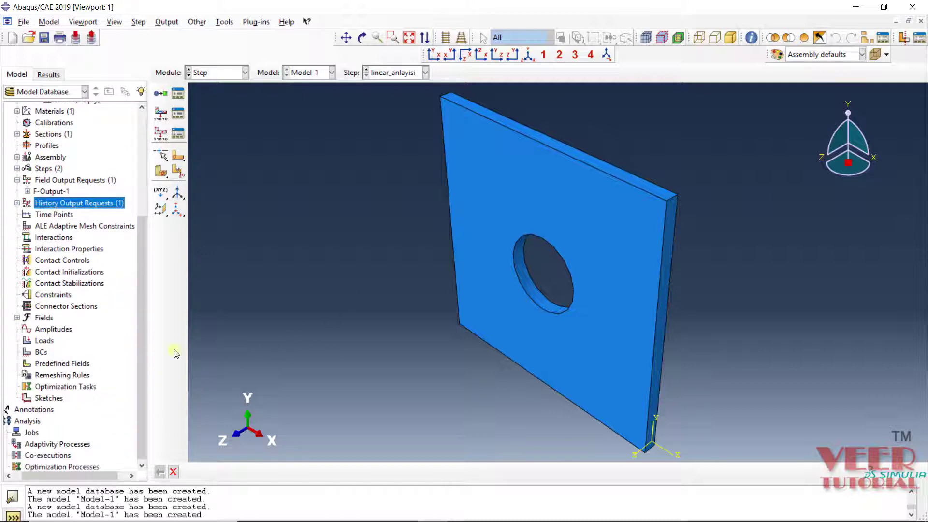
click(42, 352)
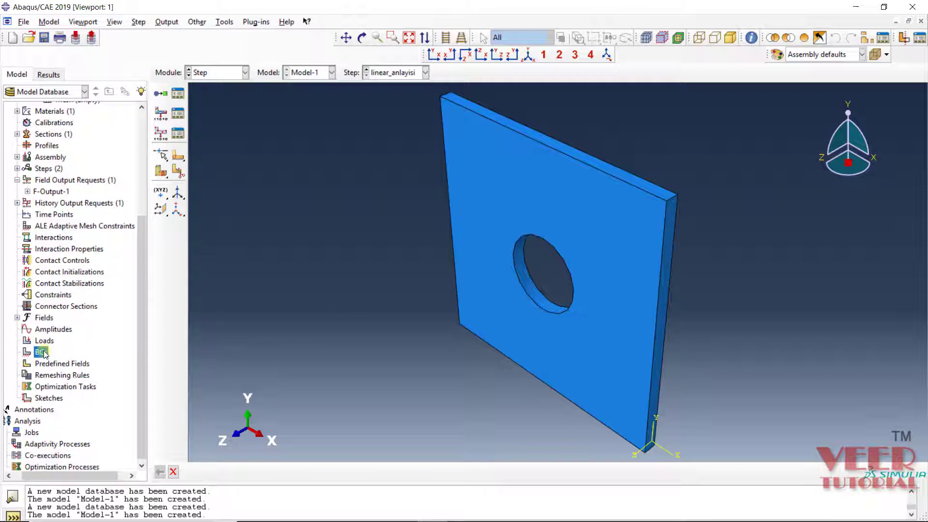
right_click(44, 353)
click(81, 382)
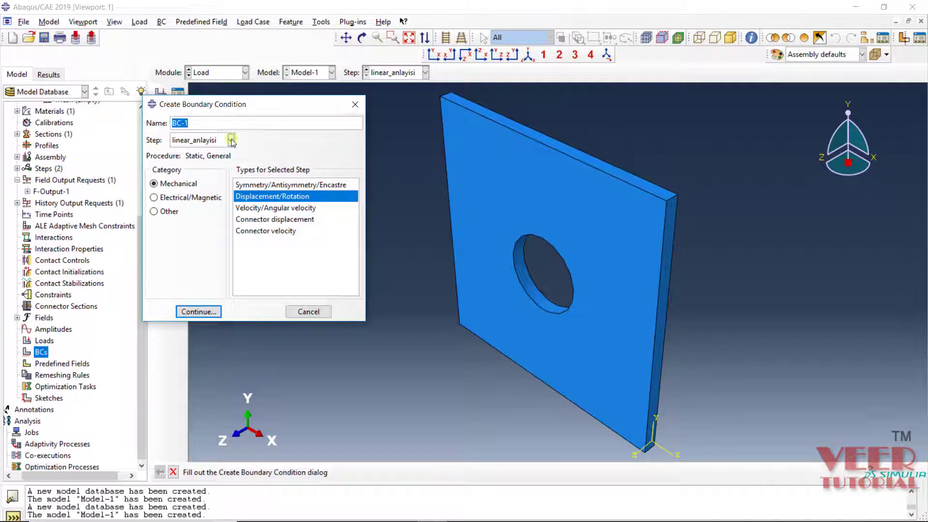
click(232, 141)
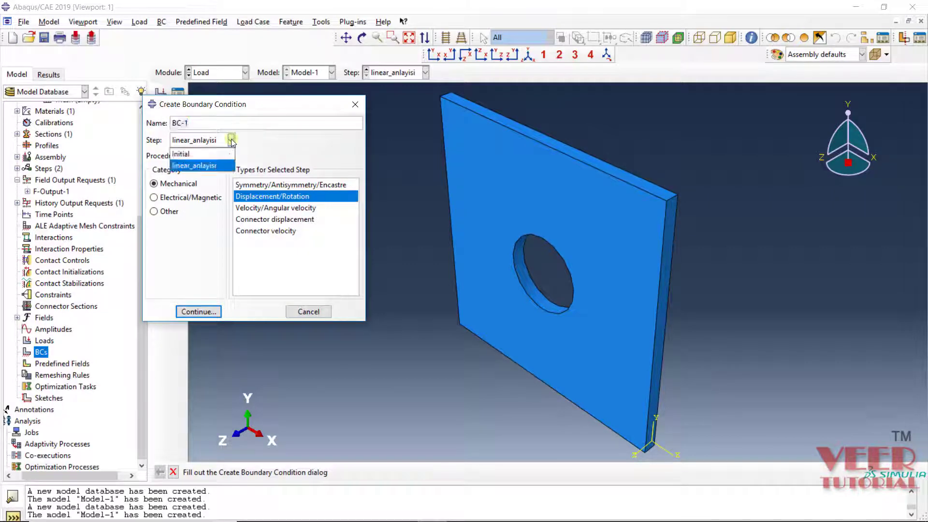
click(184, 155)
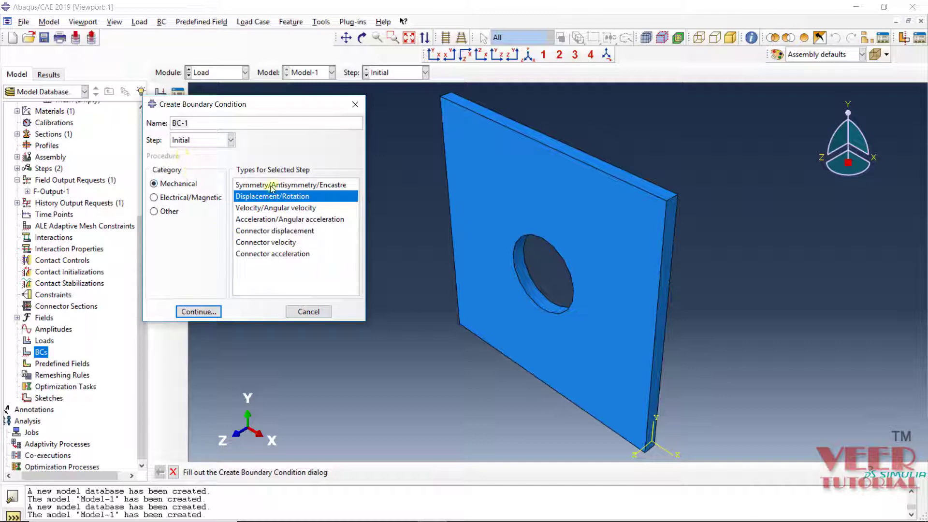
click(312, 198)
click(198, 311)
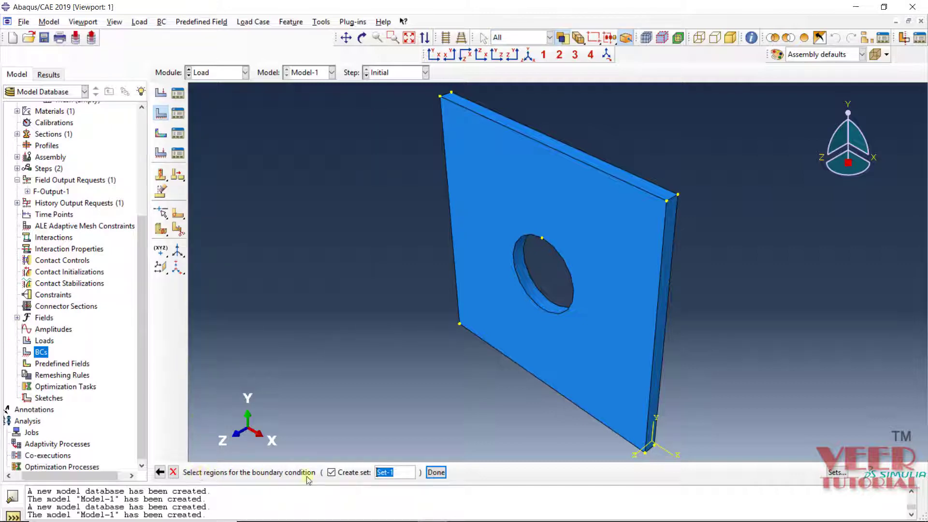
click(662, 317)
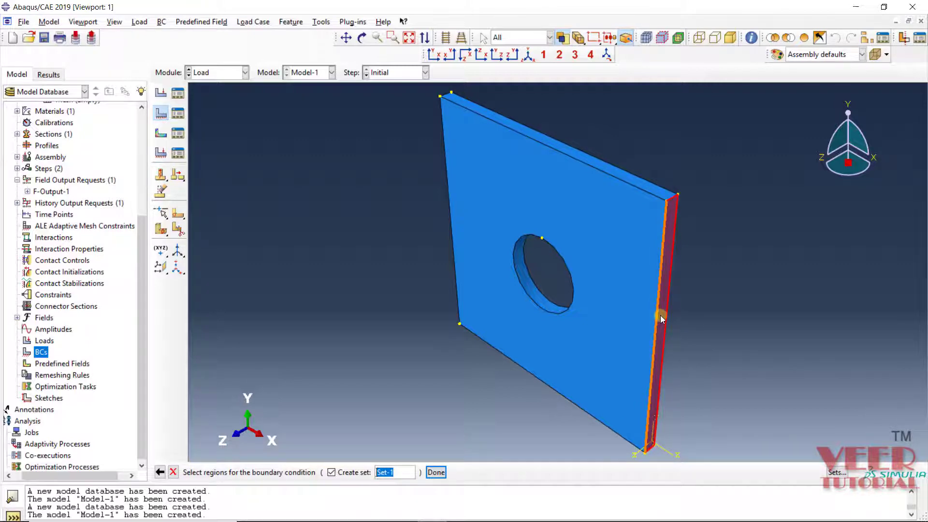
click(436, 473)
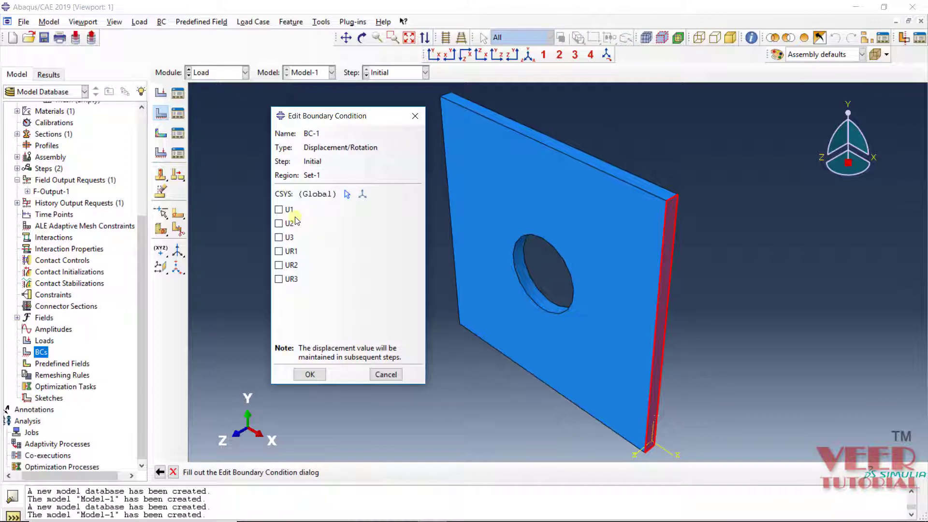
Constrain U1, U2, U3, UR1, UR2 and UR3 in boundary condition BC-1.
click(279, 209)
click(279, 223)
click(279, 237)
click(282, 252)
click(286, 266)
click(288, 284)
click(310, 374)
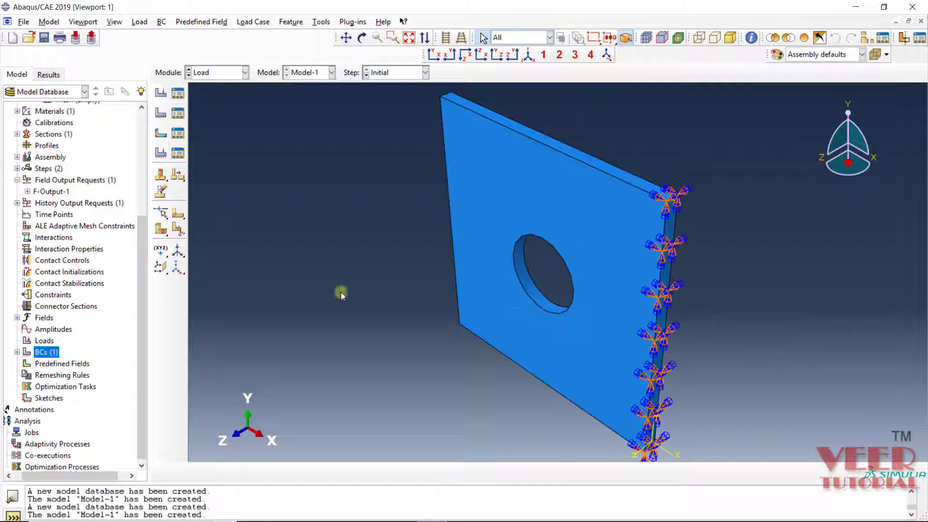
click(42, 341)
right_click(44, 341)
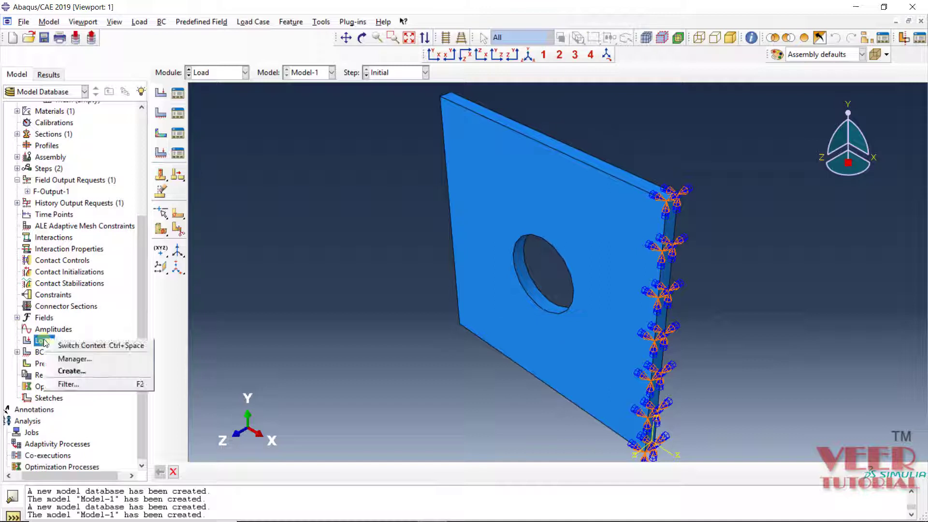
click(80, 373)
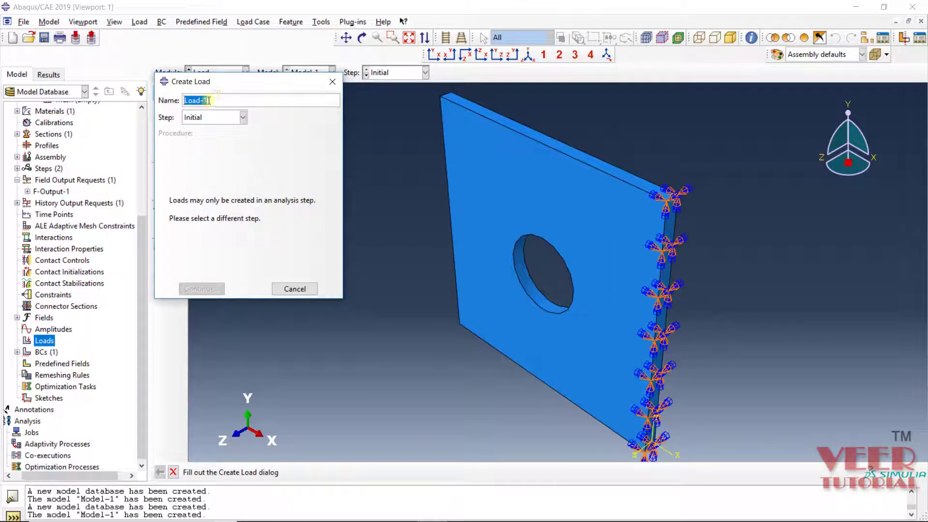
click(219, 119)
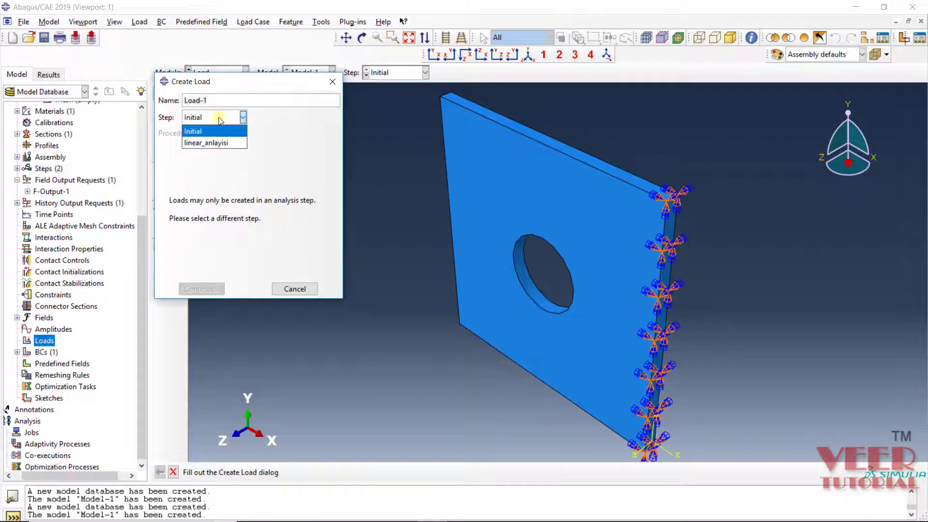
click(199, 143)
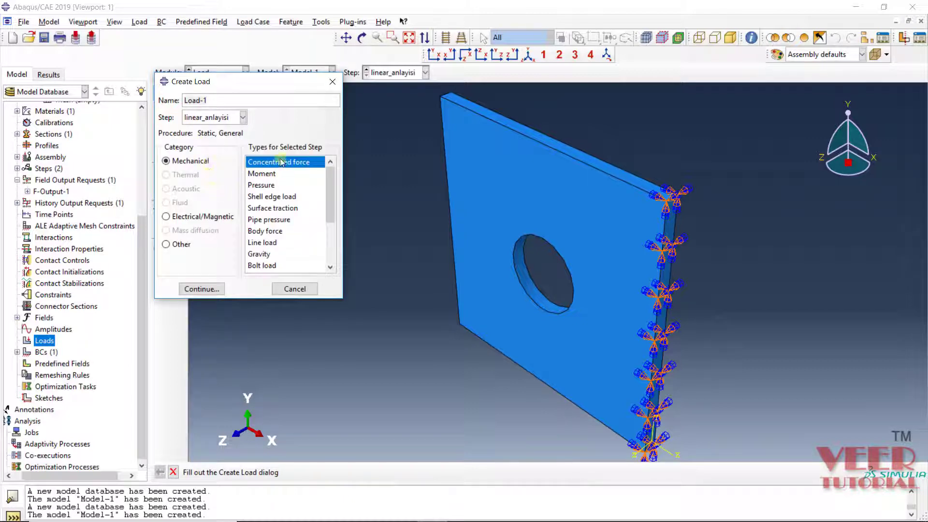
click(252, 166)
click(314, 289)
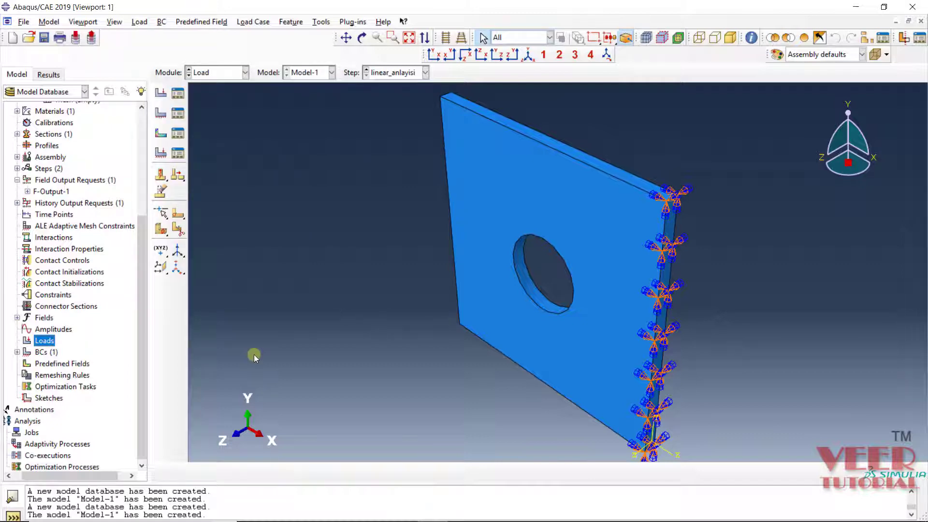
Assign global seeds with an approximate size of 4 to the Plate part in the Mesh module.
click(140, 147)
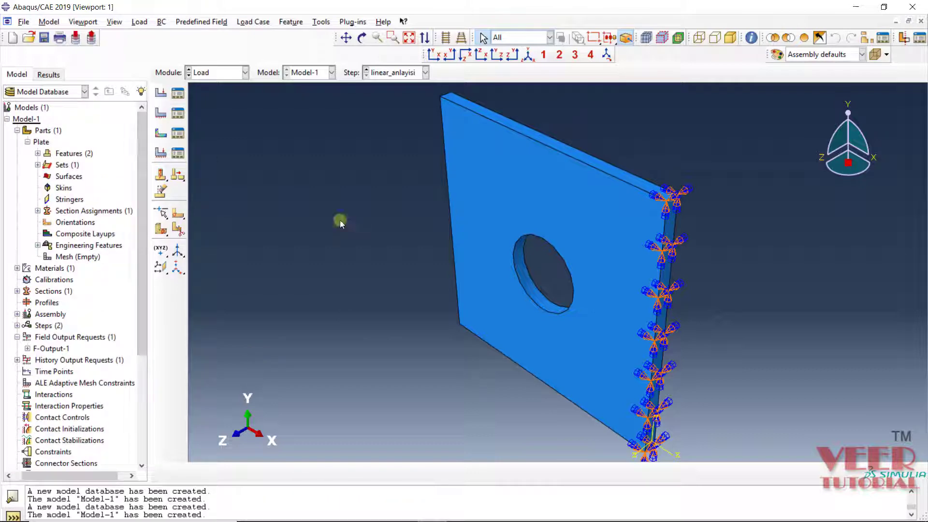
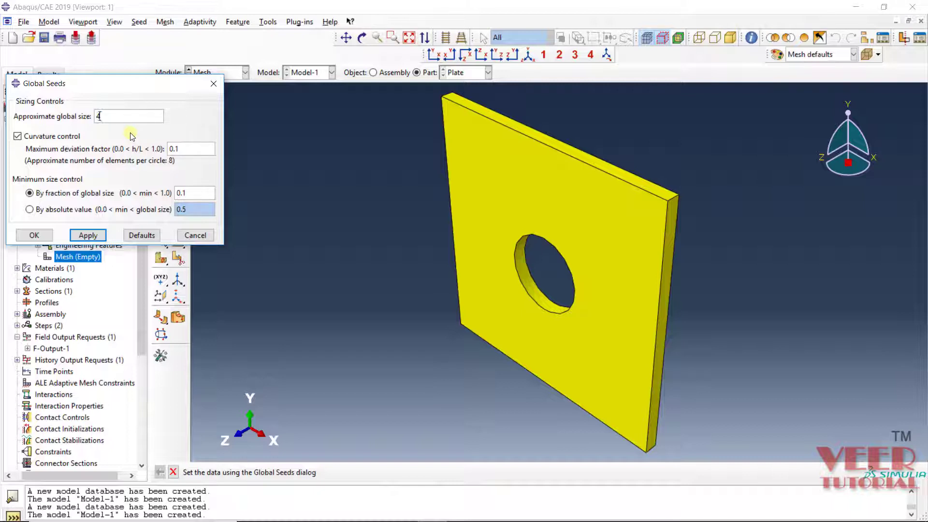
click(34, 235)
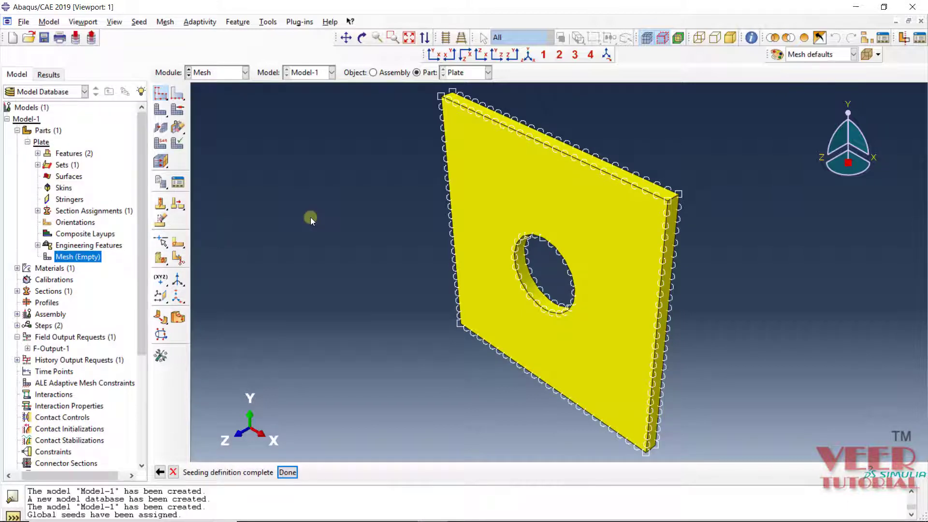
Assign the Standard, linear 3D Stress hex element type with reduced integration (C3D8R) to the whole plate.
click(166, 22)
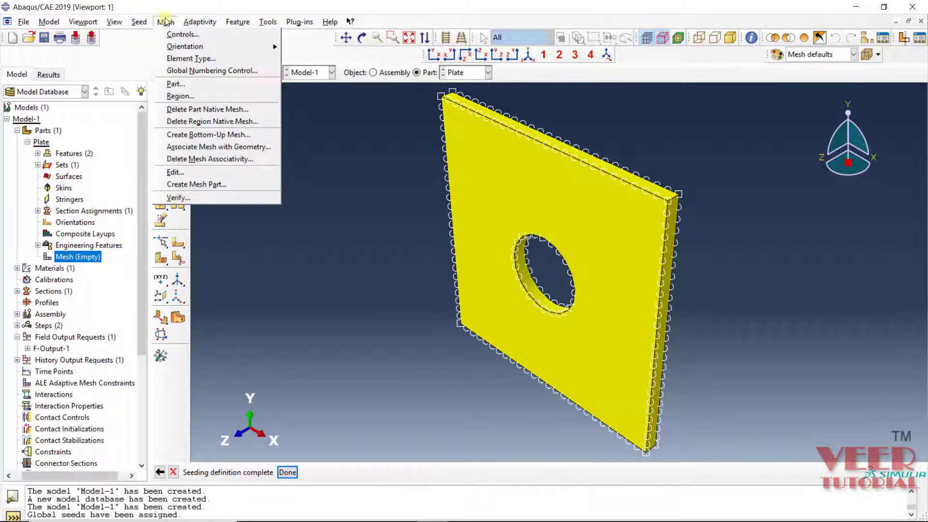
click(185, 59)
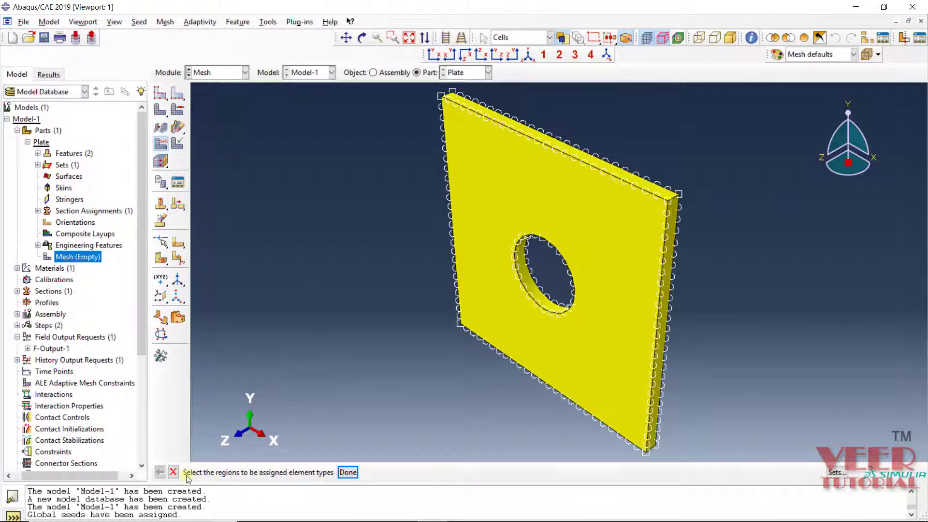
click(626, 289)
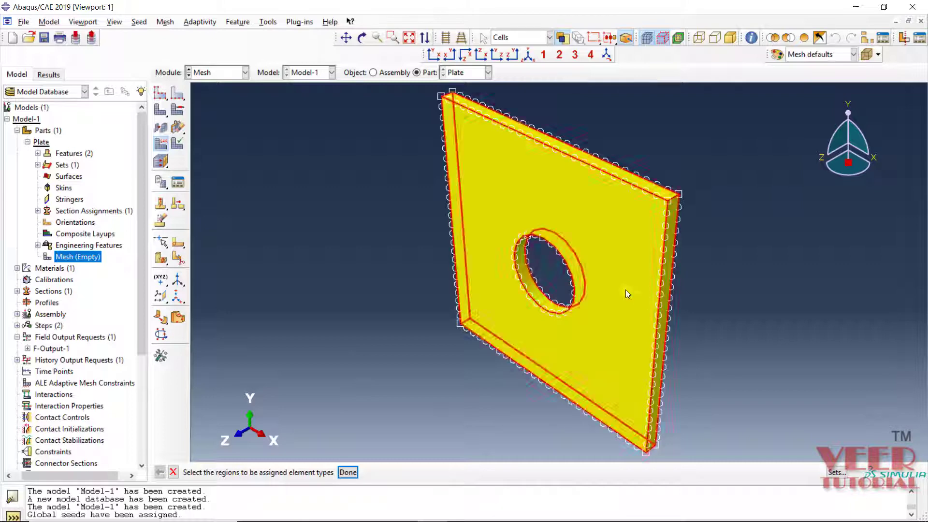
click(357, 473)
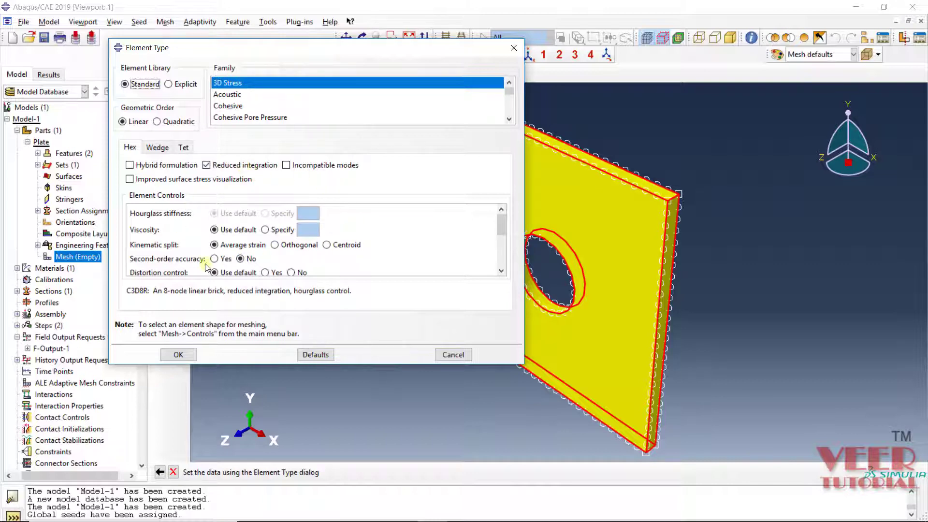
click(179, 355)
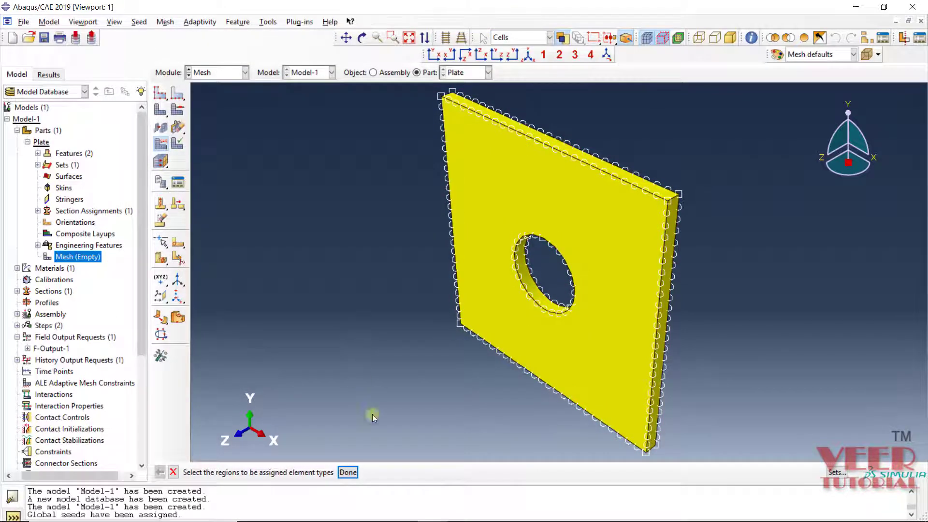
click(348, 473)
Mesh the Plate part with the current global seeds and inspect the elements through its thickness.
click(164, 21)
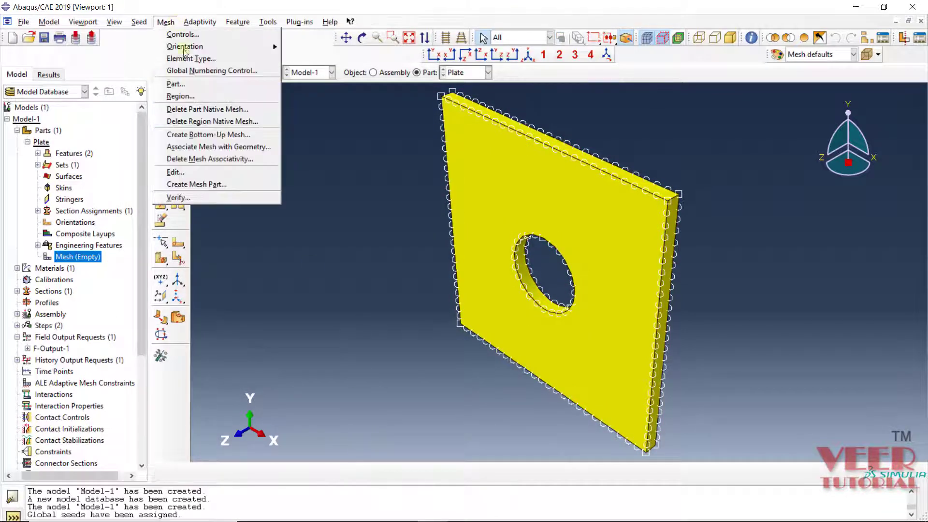
click(177, 83)
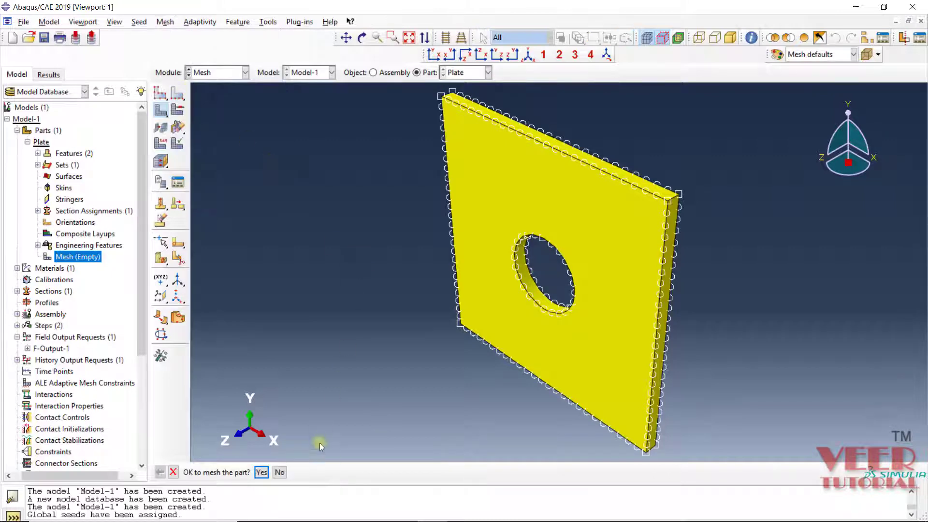
click(262, 472)
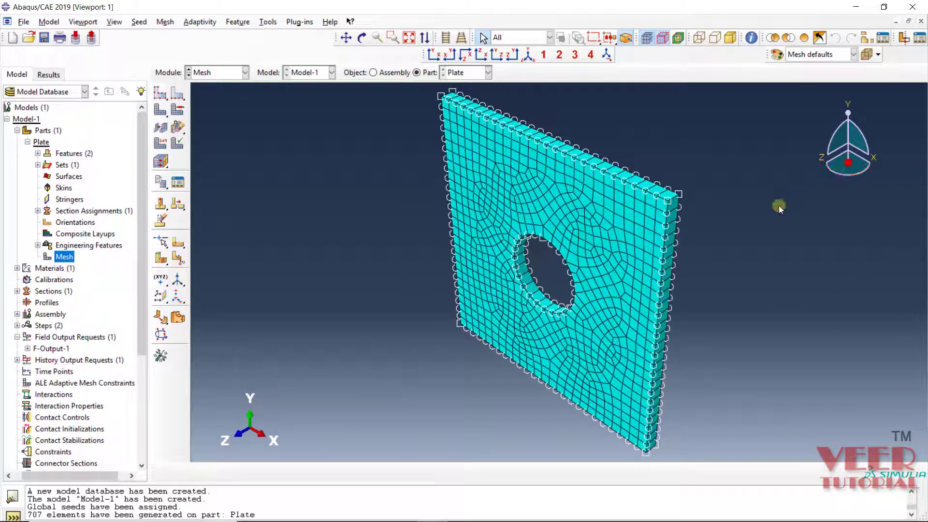
scroll(677, 196, up, 10)
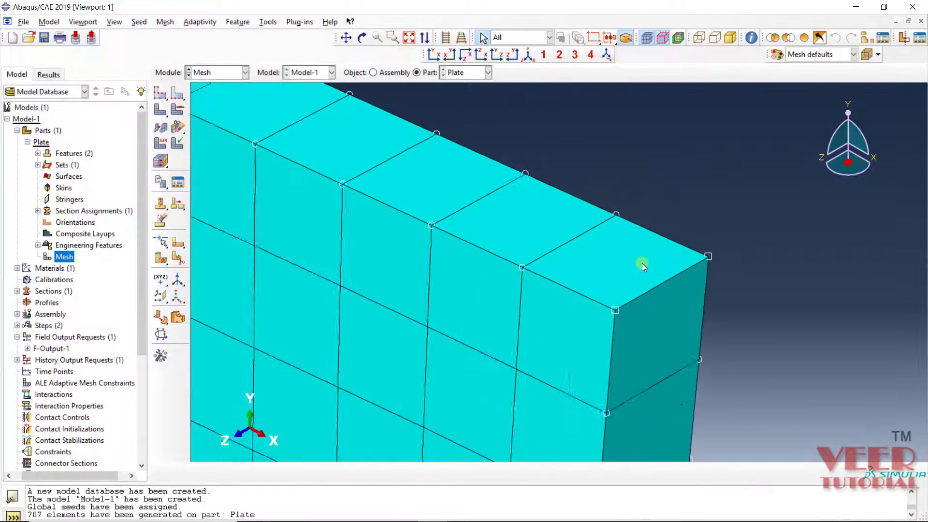
scroll(642, 266, up, 3)
scroll(725, 230, down, 12)
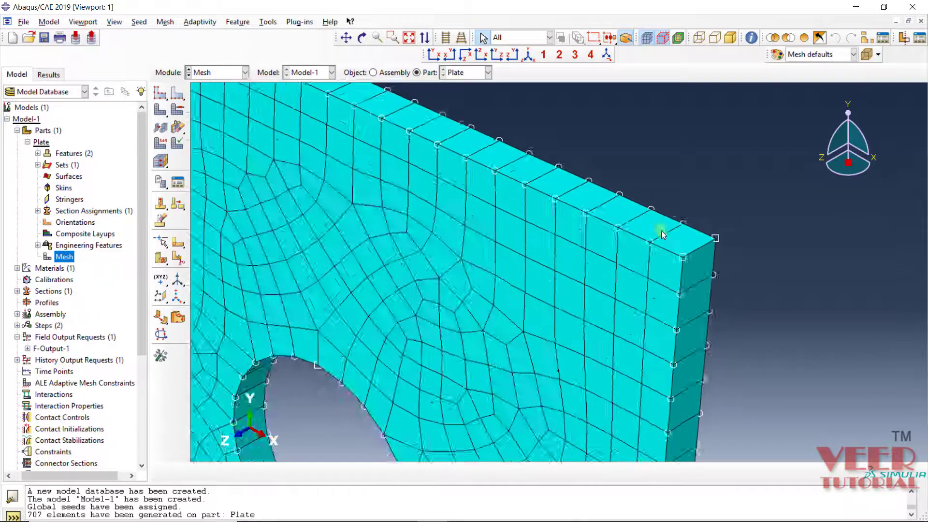
scroll(503, 224, down, 1)
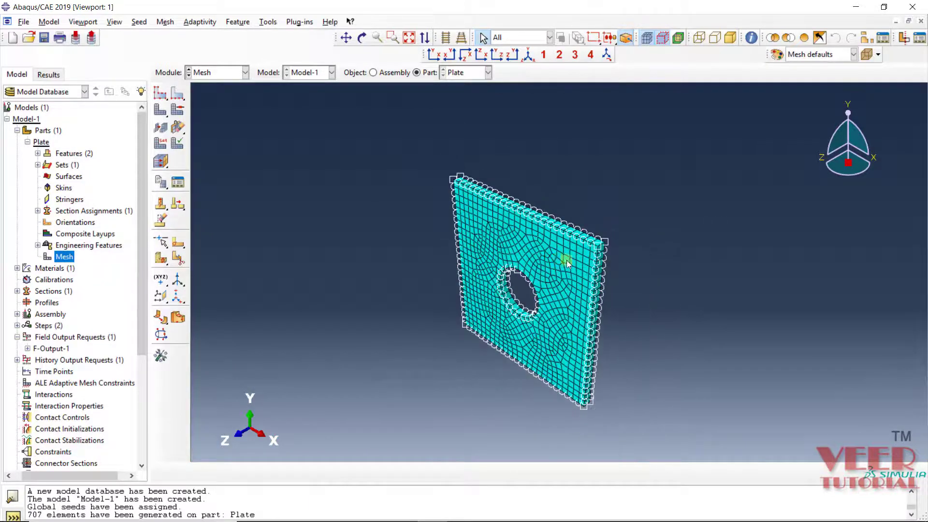
scroll(593, 266, up, 1)
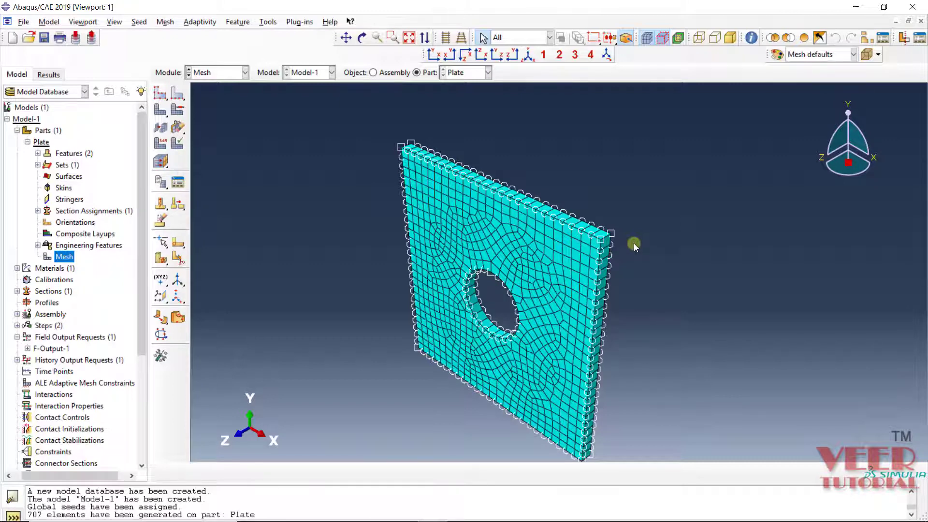
Delete the native mesh of the Plate part.
click(163, 22)
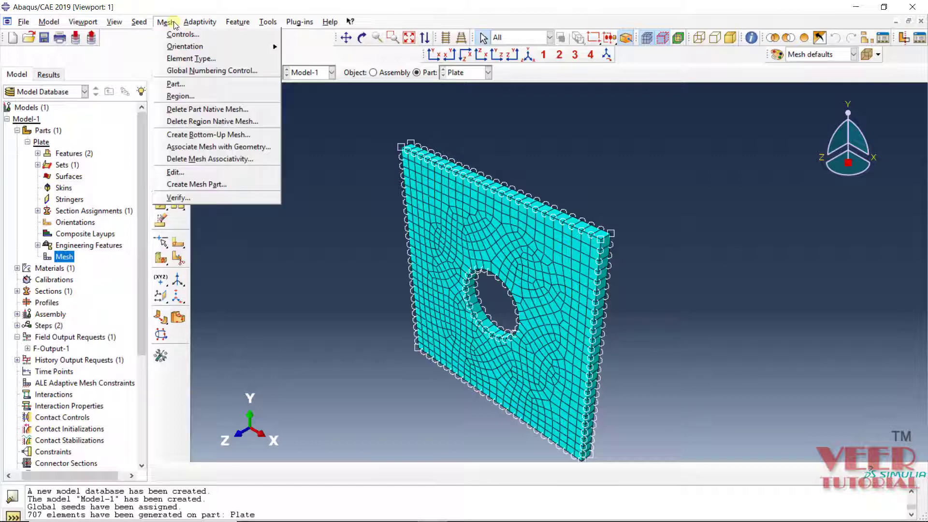
click(179, 114)
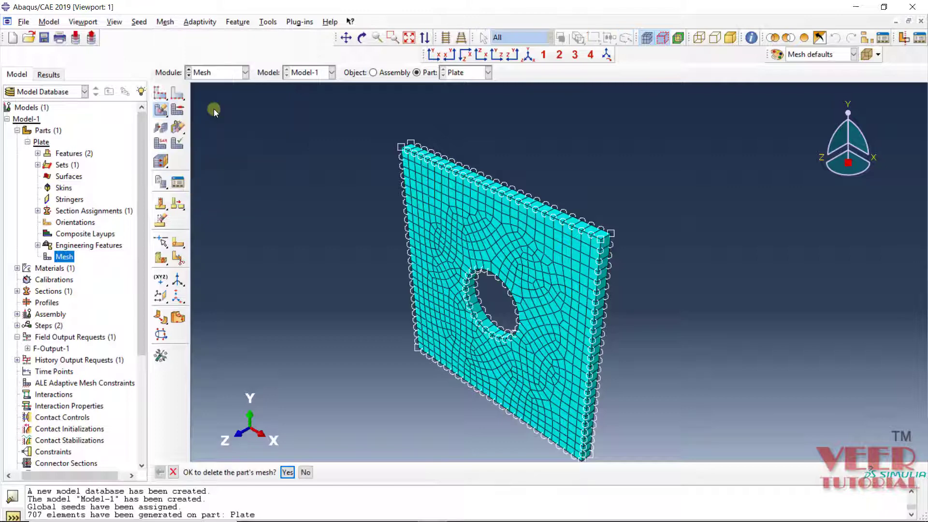
click(288, 472)
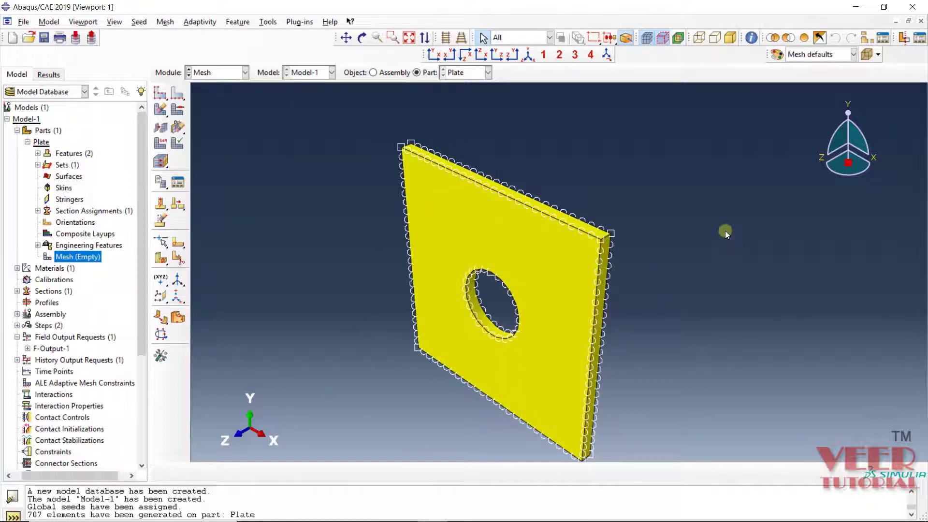
Seed the short thickness edge at the plate's upper corner by number, with 2 elements and no bias.
ctrl+alt+drag(371, 227, 397, 300)
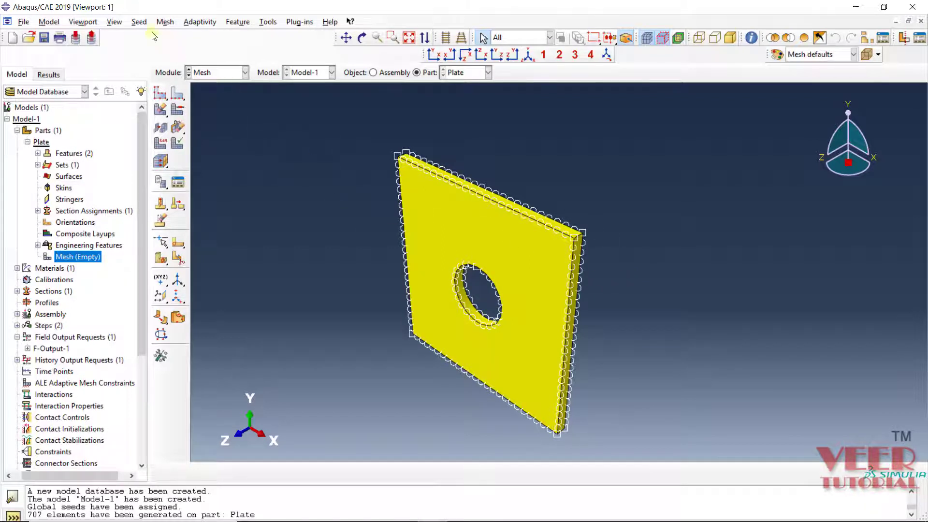
click(139, 22)
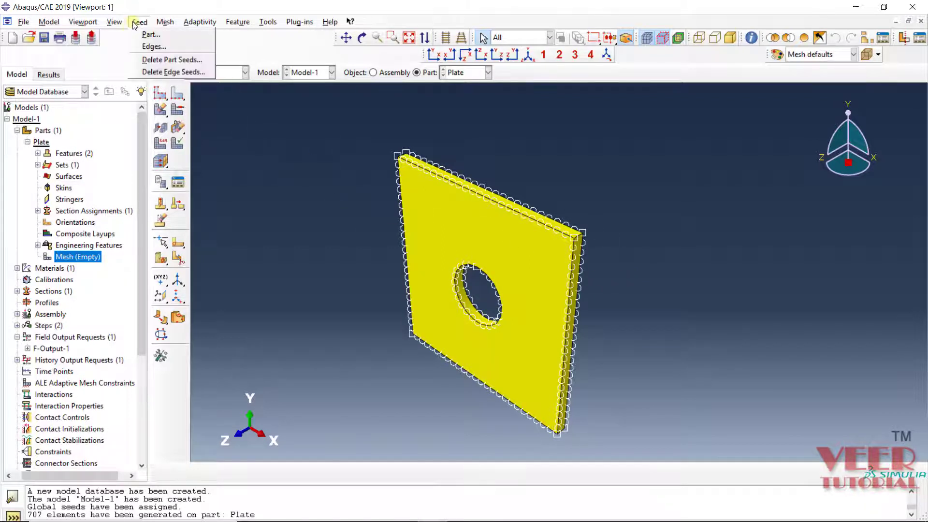
click(154, 46)
scroll(569, 202, up, 5)
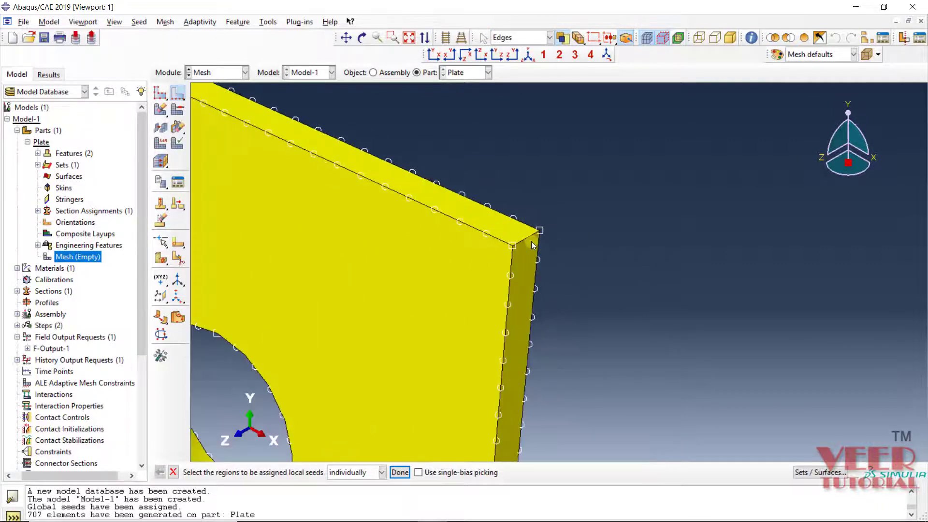
scroll(533, 246, up, 2)
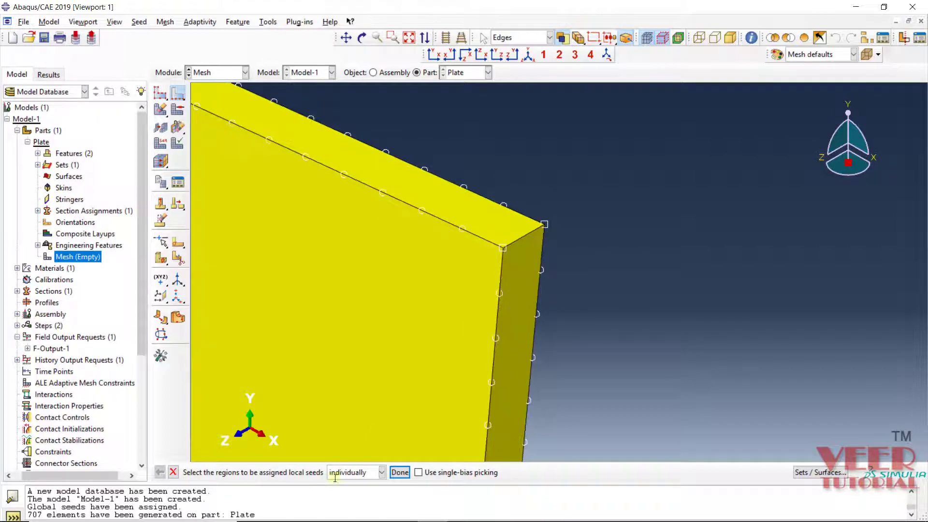
click(536, 235)
click(400, 473)
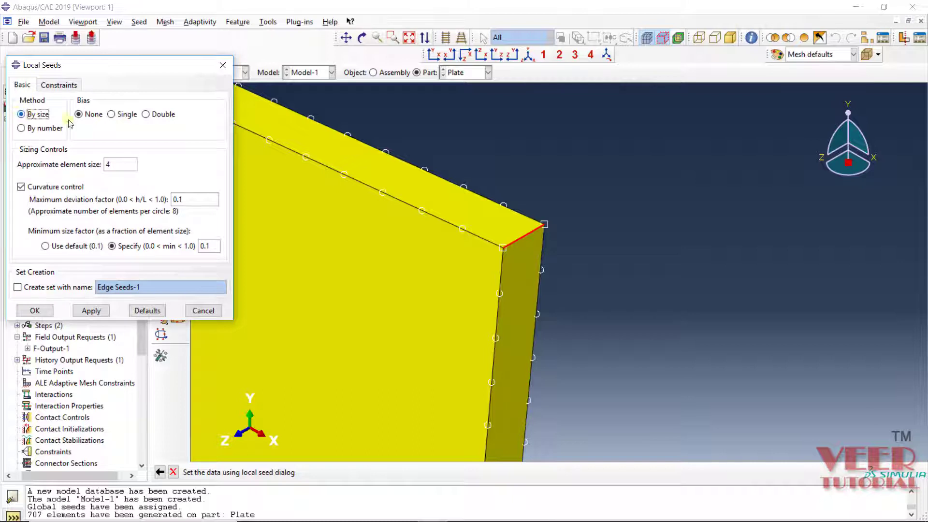
click(33, 130)
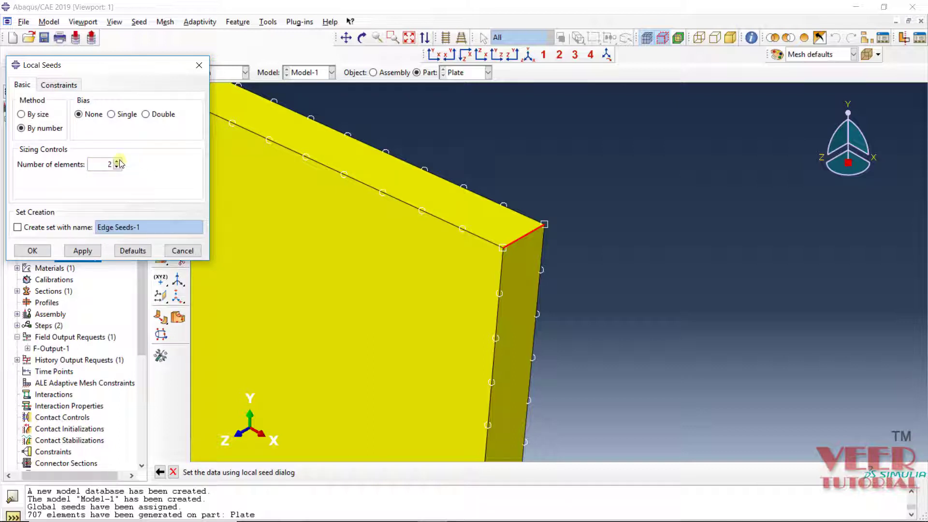
click(32, 251)
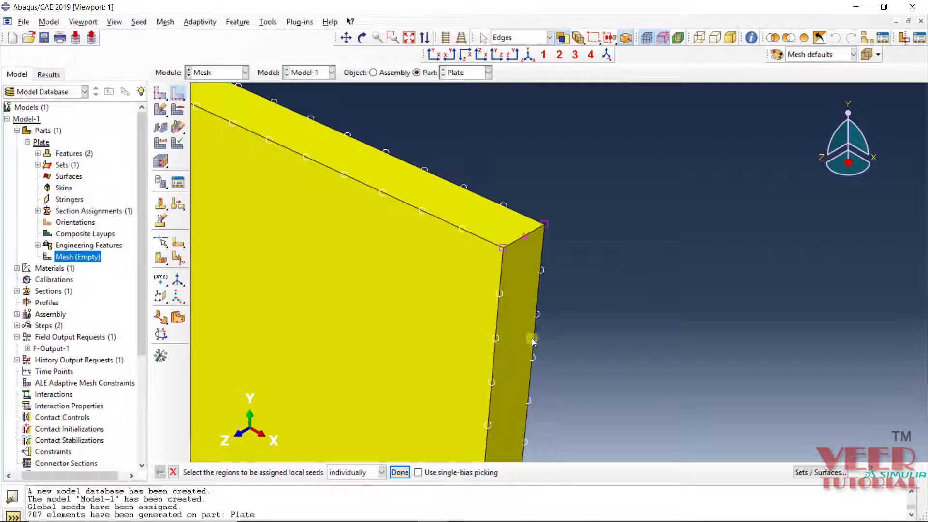
click(400, 473)
Mesh the Plate part using the thickness edge seeds and inspect the element layers at the upper corner.
scroll(556, 290, down, 5)
click(166, 21)
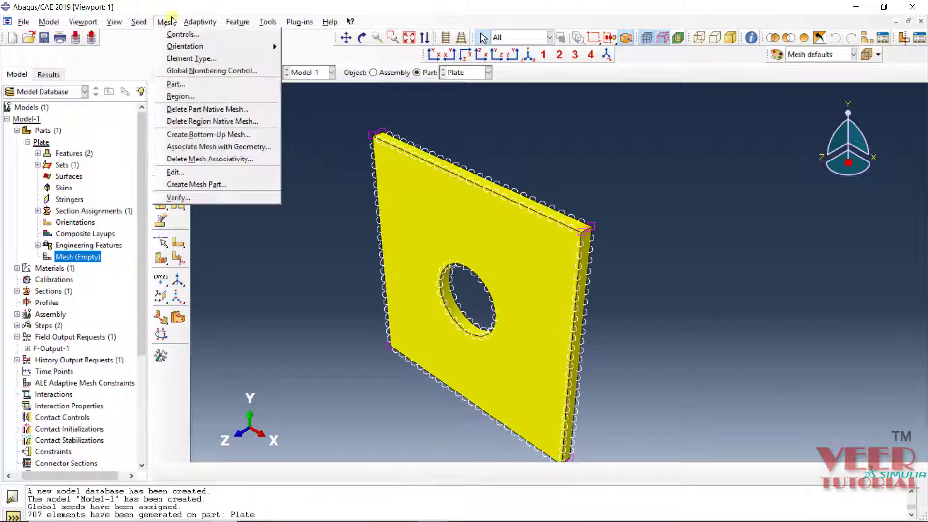
click(194, 83)
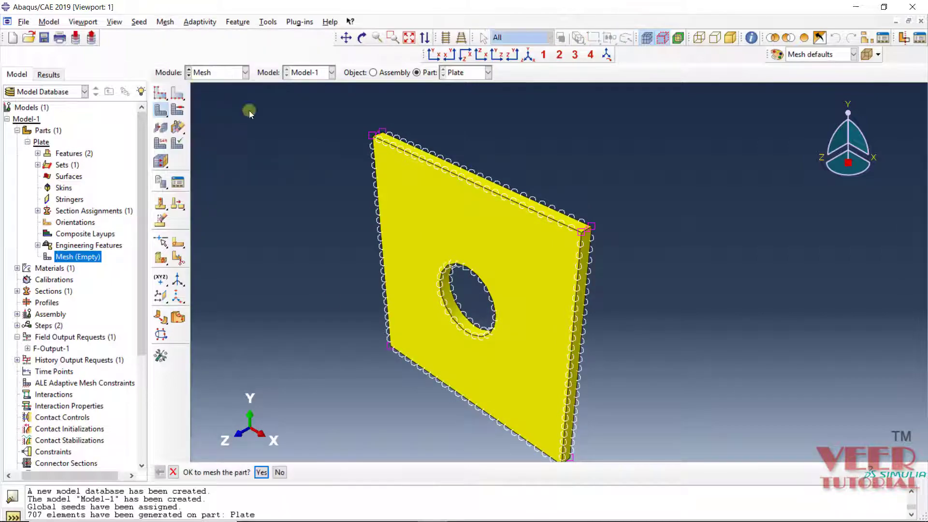
click(270, 472)
scroll(596, 199, up, 6)
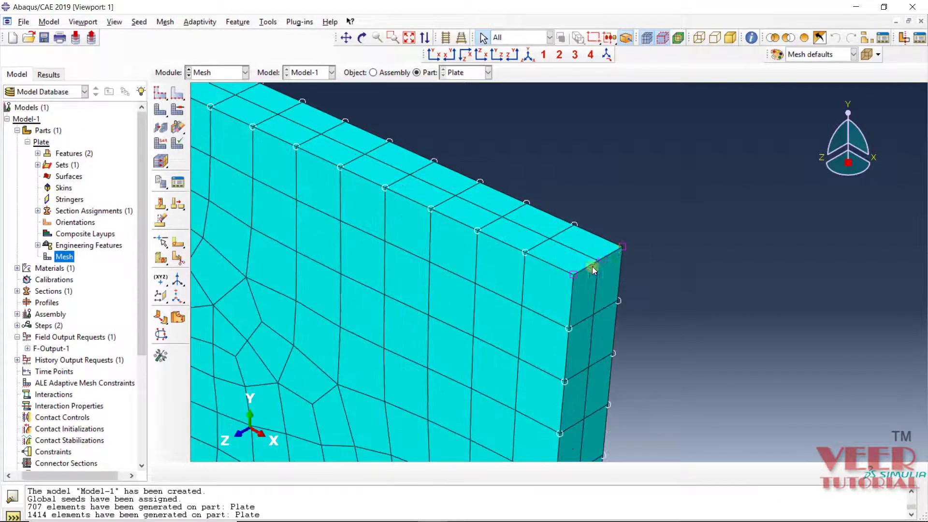
scroll(612, 250, down, 6)
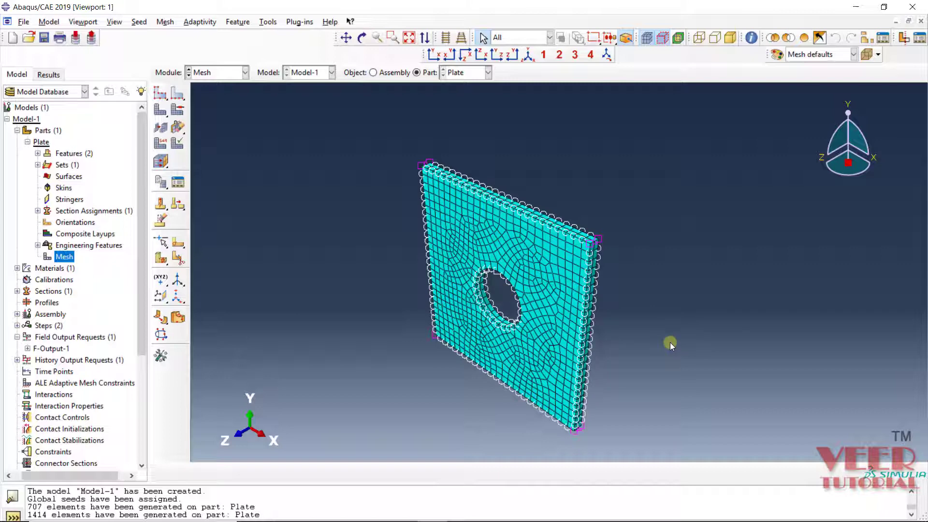
Start a new set named Set-2 of type Node under the Plate part's sets.
click(37, 165)
click(61, 177)
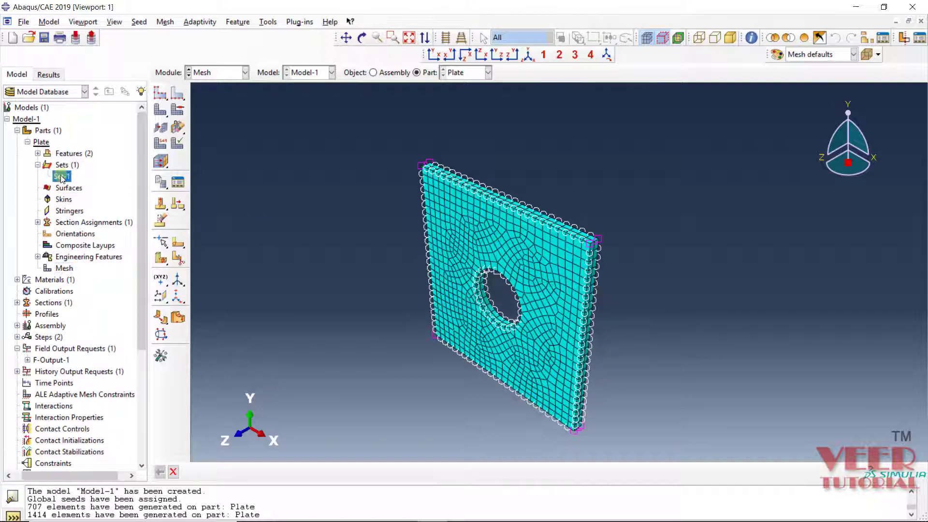
right_click(62, 178)
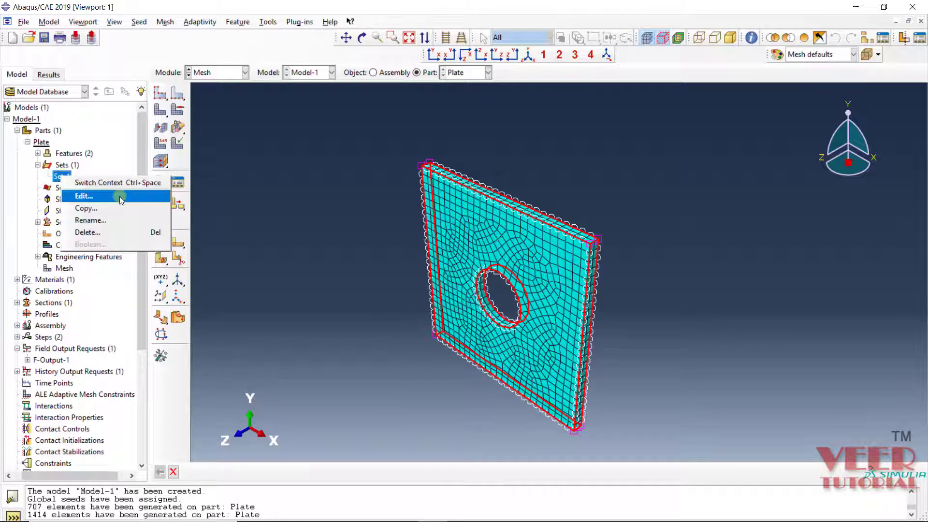
click(64, 167)
right_click(64, 168)
click(84, 189)
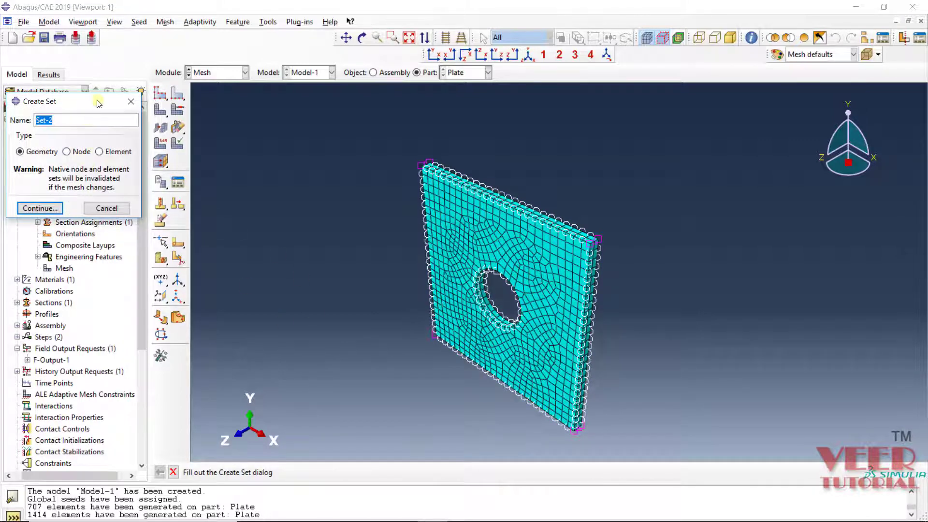
drag(73, 102, 155, 112)
click(150, 162)
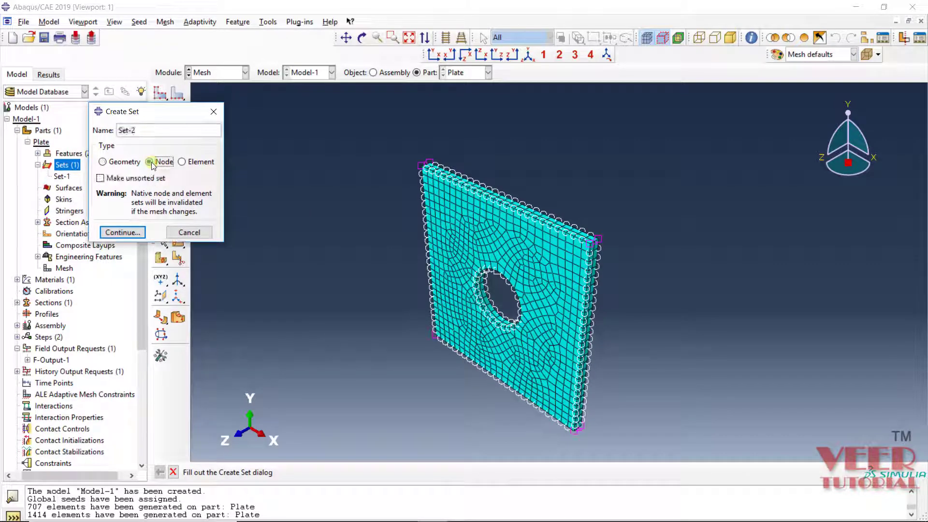
click(123, 233)
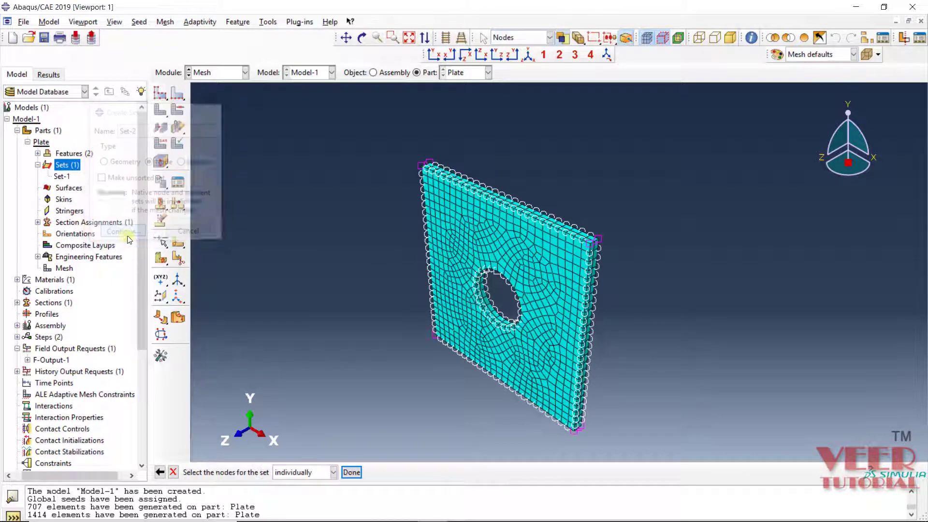
Complete node set Set-2 with the nodes around the hole's front rim, selected by feature edge, and highlight the set to check it.
drag(377, 328, 406, 315)
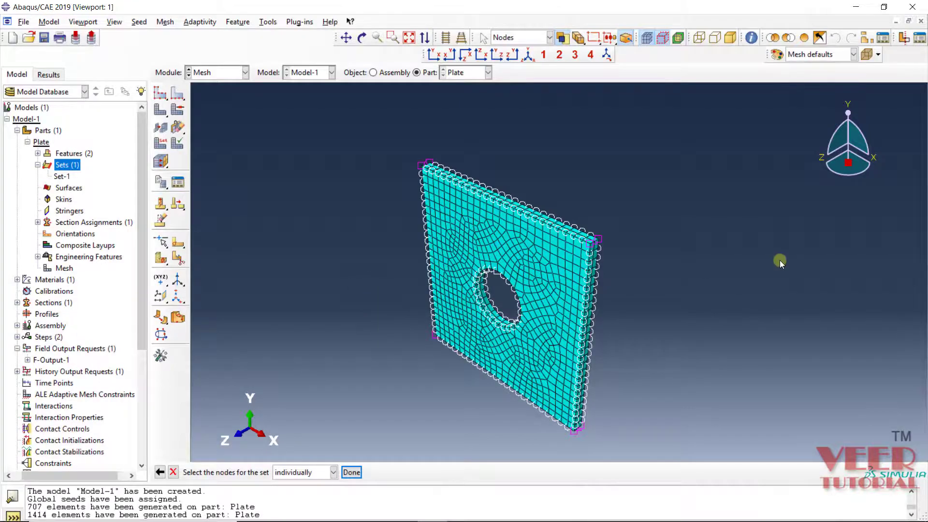
ctrl+alt+drag(681, 262, 653, 218)
ctrl+alt+drag(556, 203, 571, 160)
scroll(509, 228, up, 5)
ctrl+alt+drag(509, 228, 521, 288)
scroll(521, 288, down, 5)
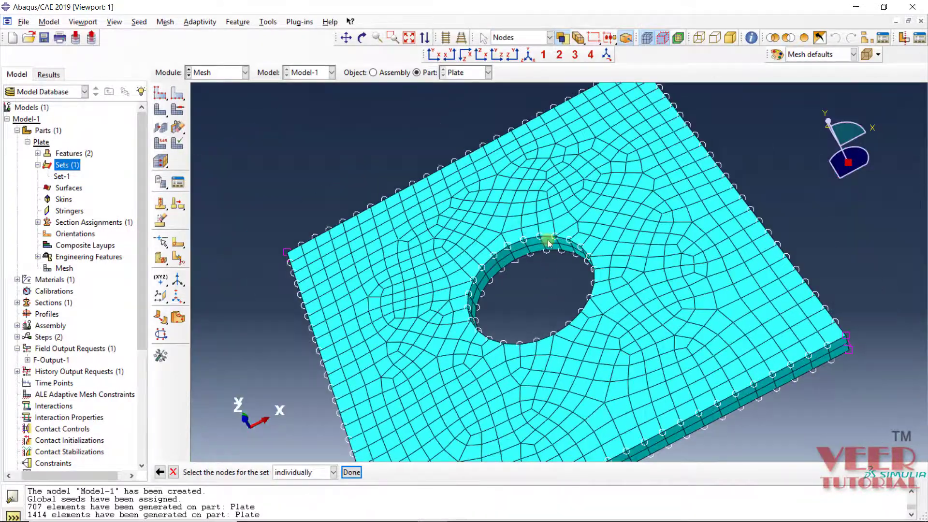
scroll(548, 239, up, 5)
ctrl+alt+drag(547, 239, 387, 300)
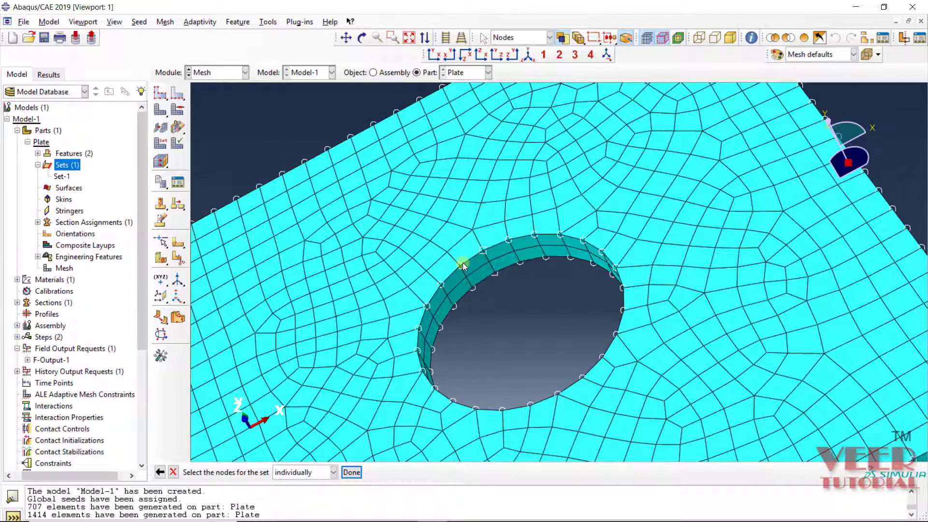
click(302, 472)
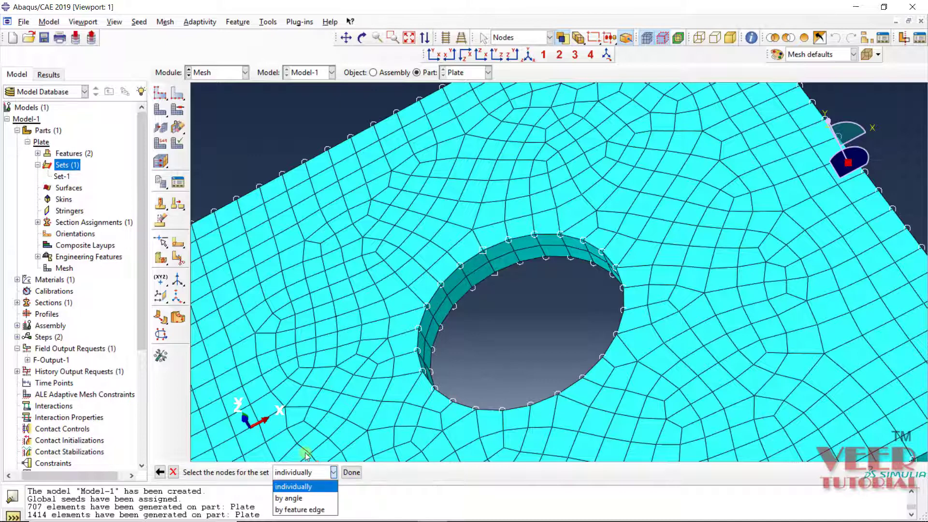
click(321, 512)
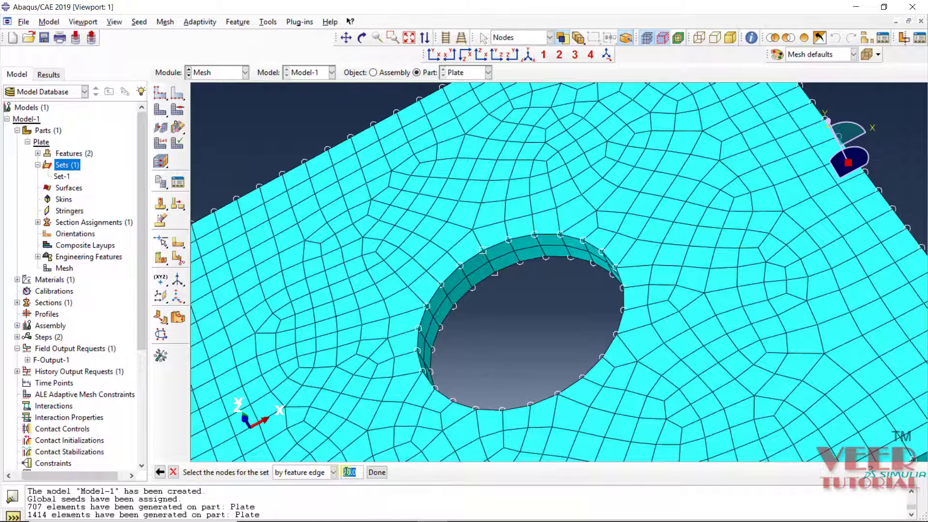
click(444, 280)
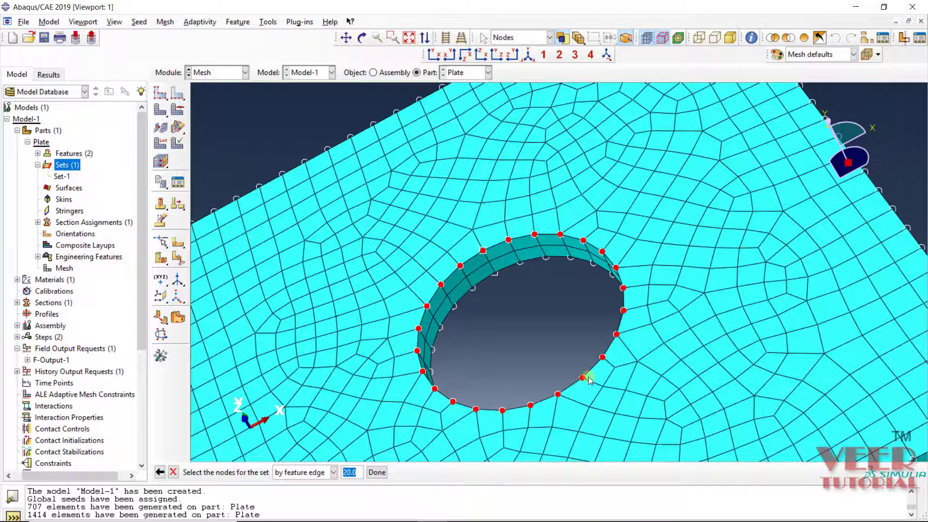
click(386, 472)
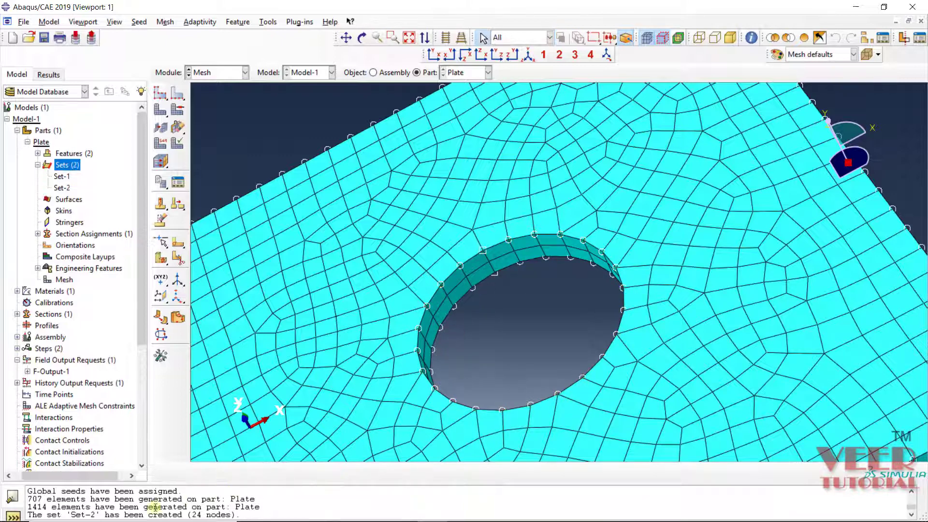
drag(36, 514, 194, 512)
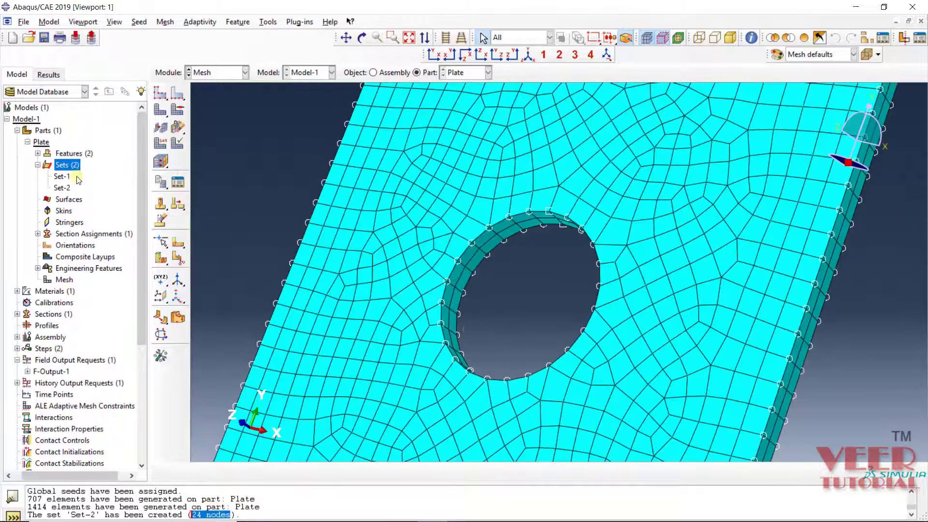
click(62, 188)
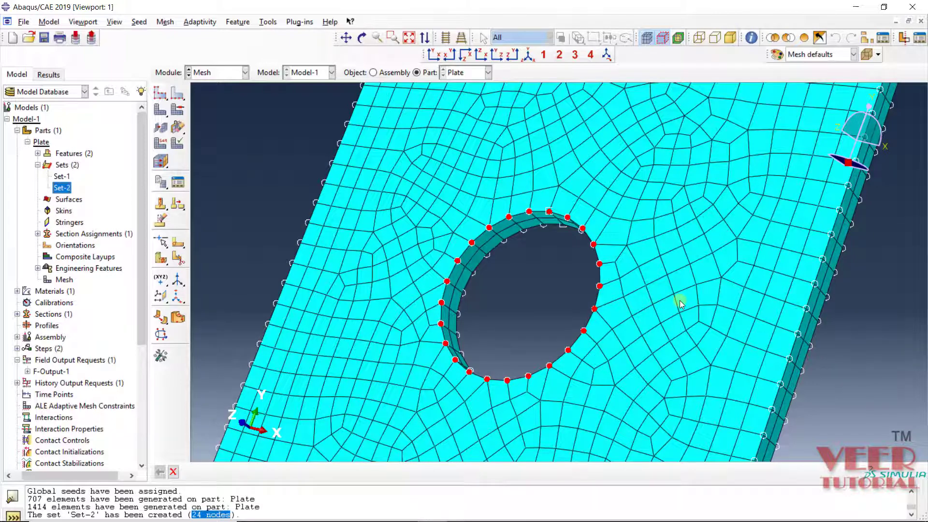
Switch to the load slide in PowerPoint to check the total force, and divide 10000 by 24 in Calculator for the force per node.
key(alt+Tab)
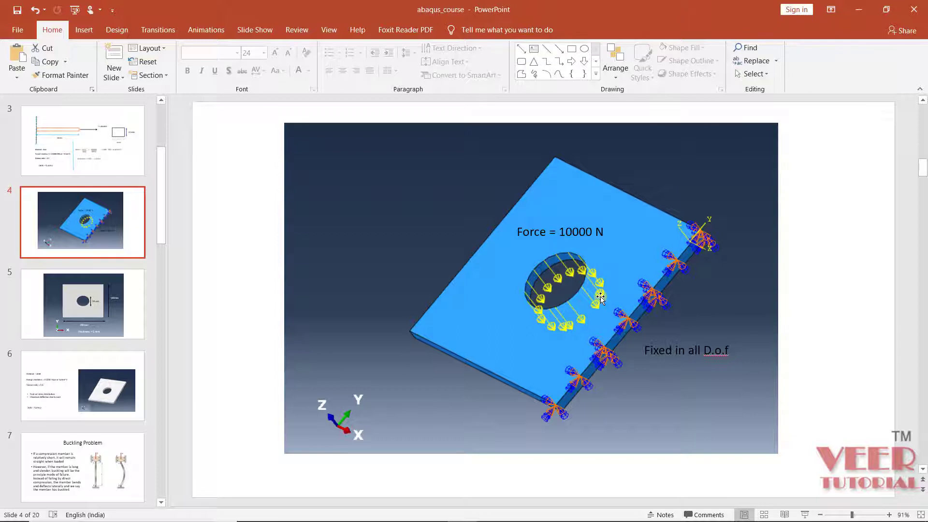
key(XF86Calculator)
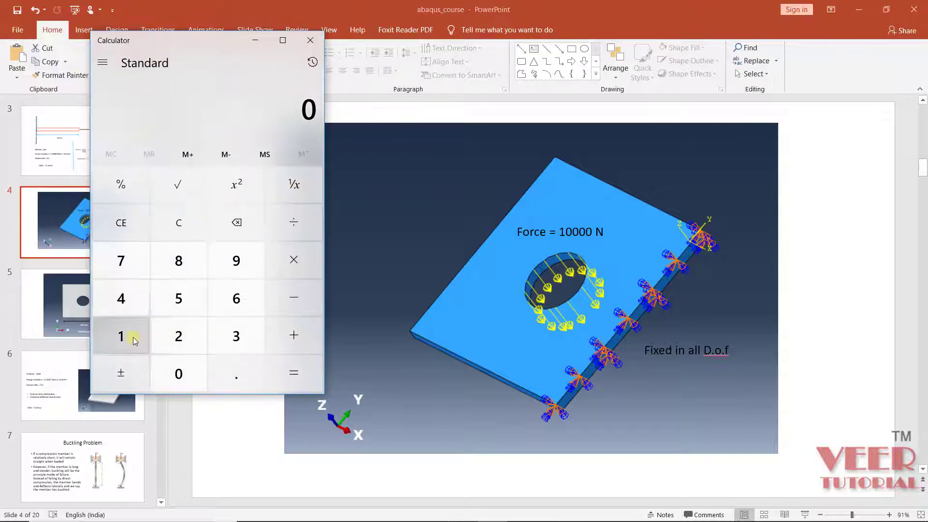
text(100000)
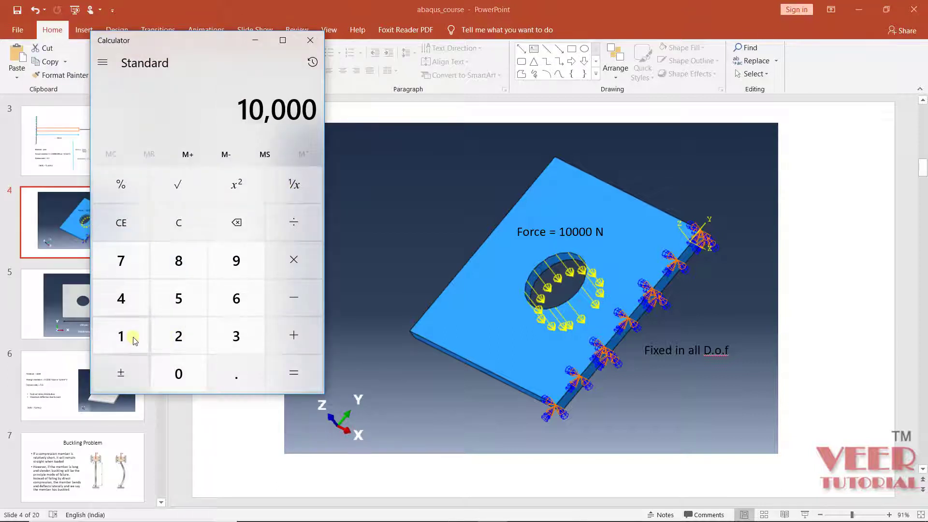
click(285, 222)
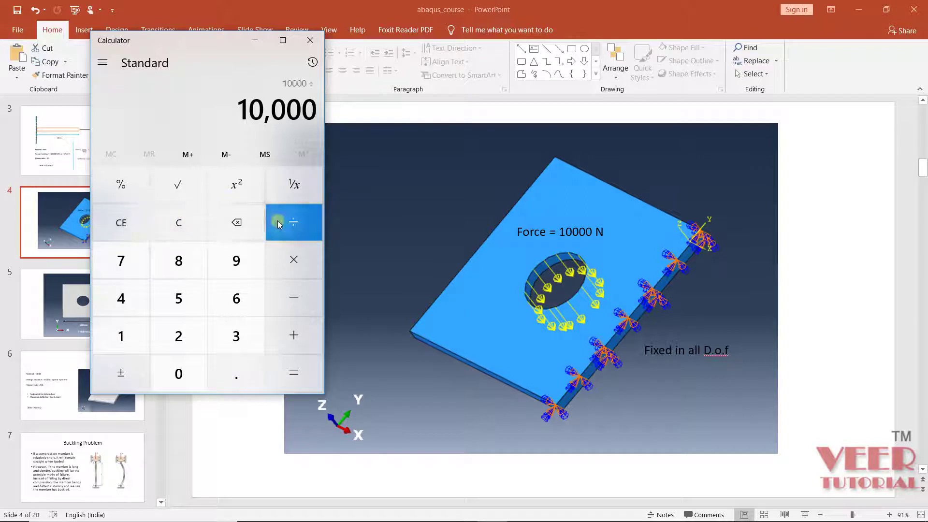
click(193, 325)
click(128, 303)
click(299, 373)
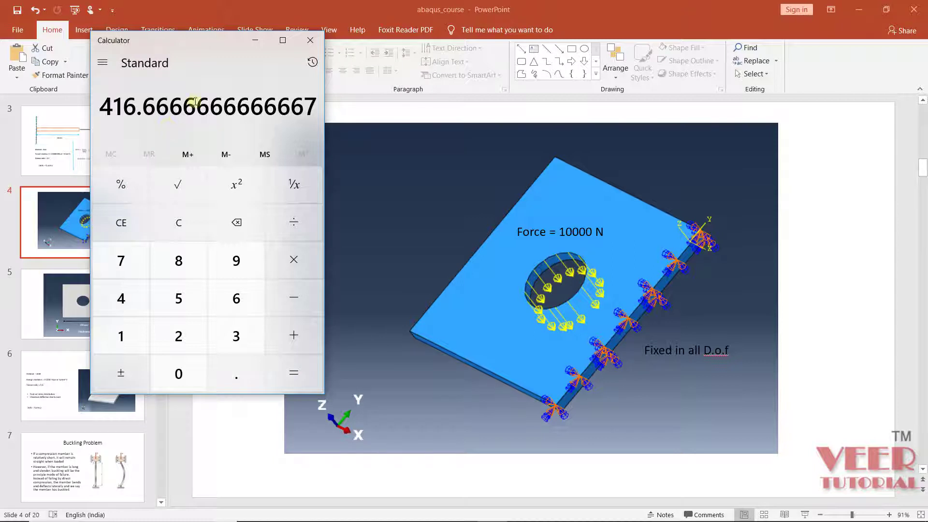
click(255, 40)
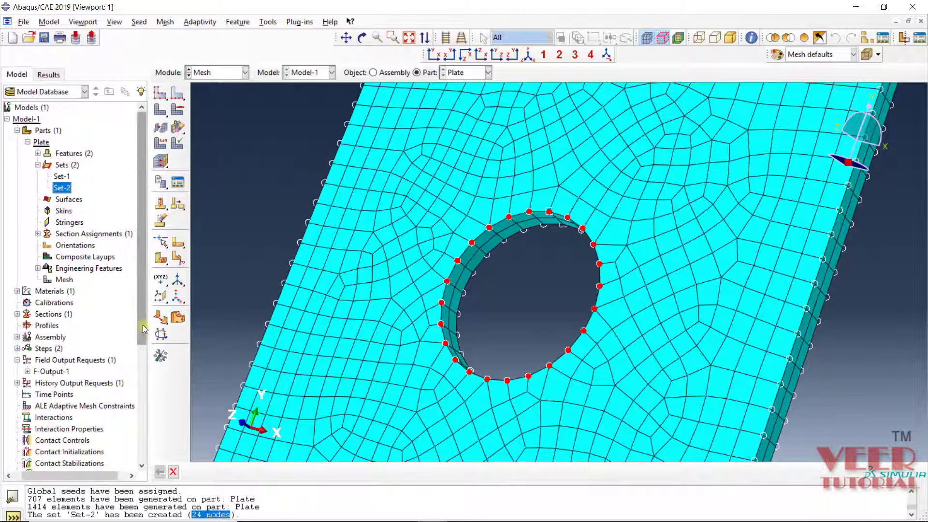
Start a mechanical load named Load-1 of type Concentrated force in the linear_anlayisi step.
scroll(142, 327, down, 5)
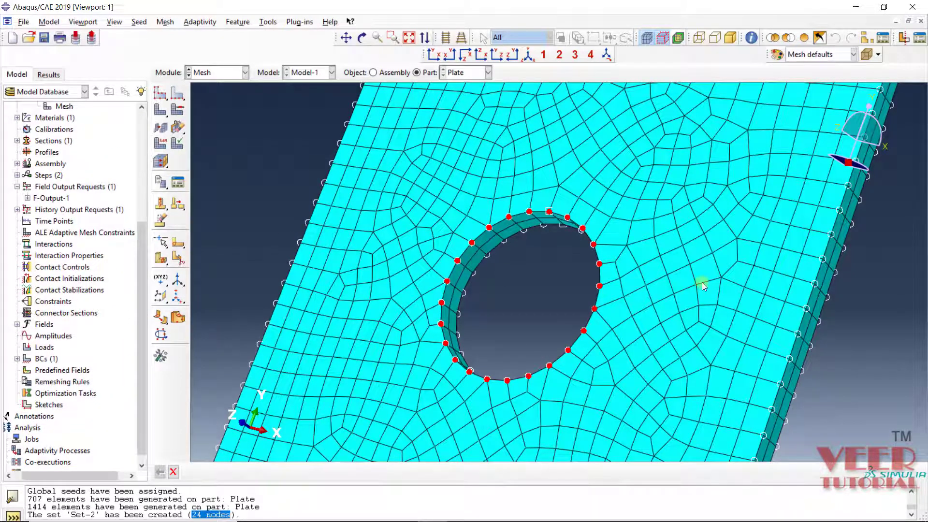
scroll(297, 225, down, 5)
click(43, 347)
right_click(40, 351)
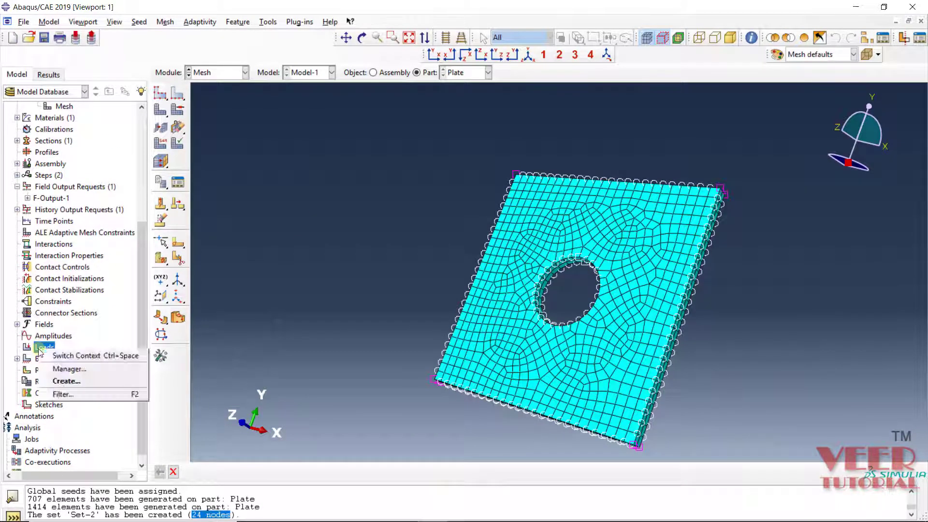
click(67, 381)
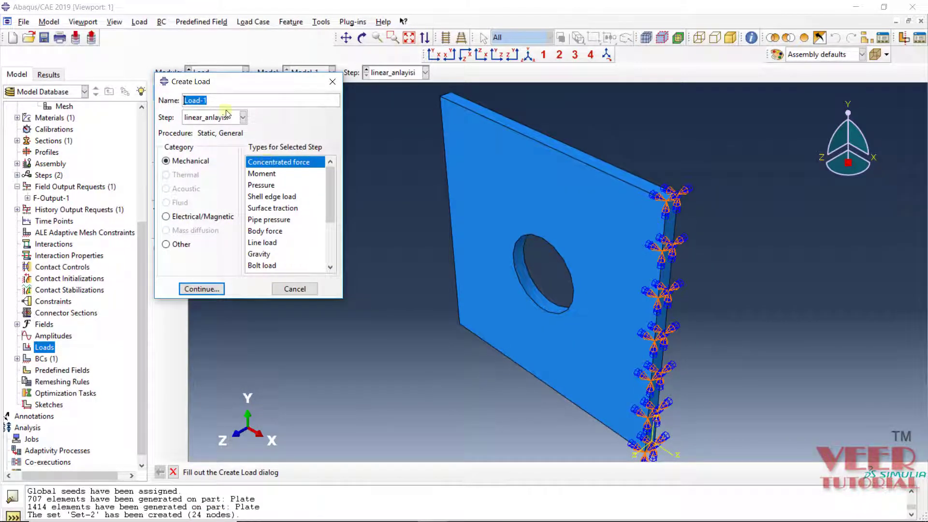
click(242, 117)
click(205, 140)
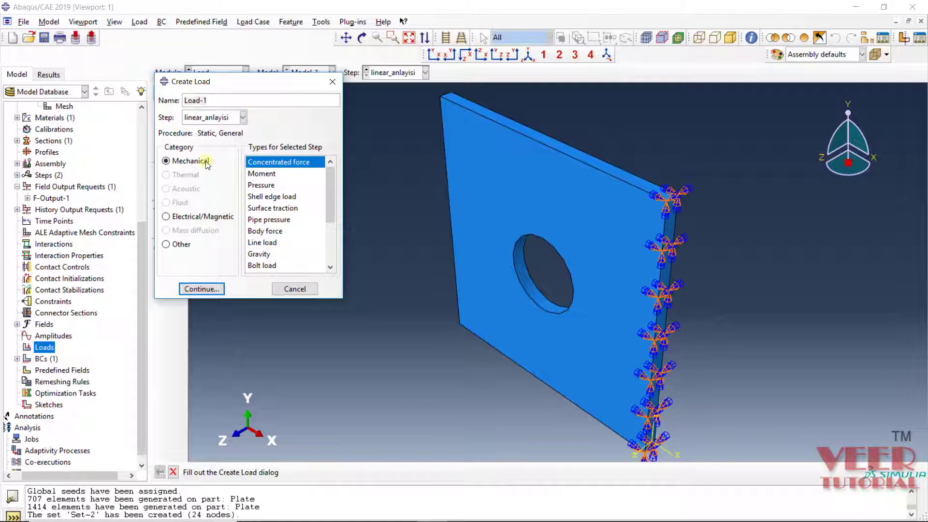
click(201, 288)
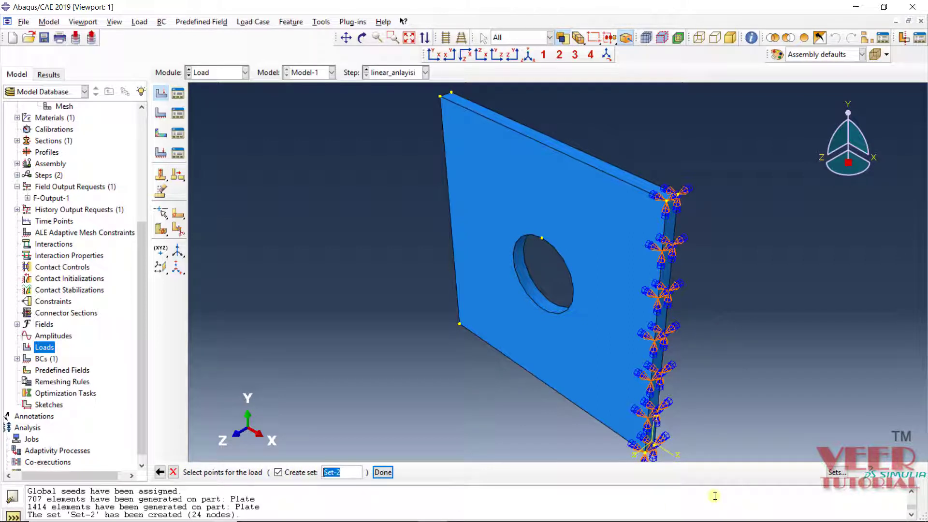
Apply the concentrated force to the existing node set Plate-1.Set-2 with a CF3 value of -416.67.
click(837, 473)
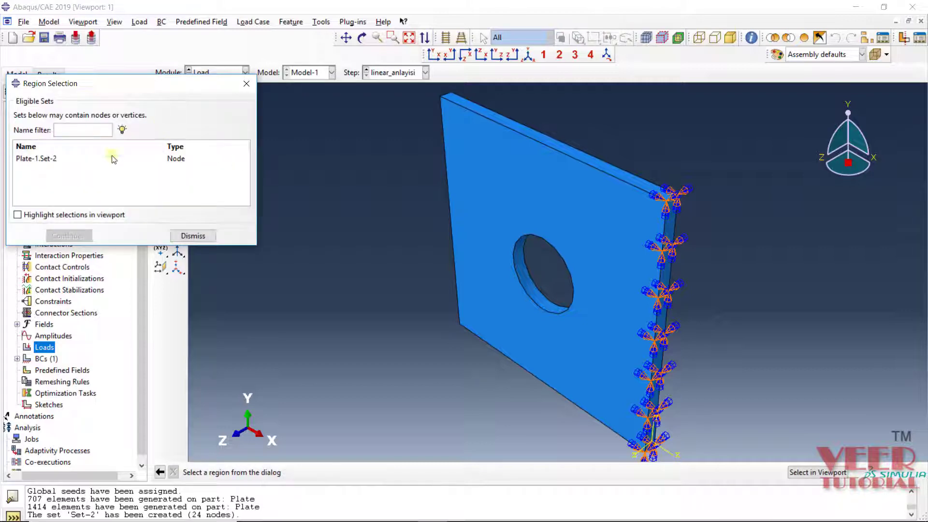
click(39, 160)
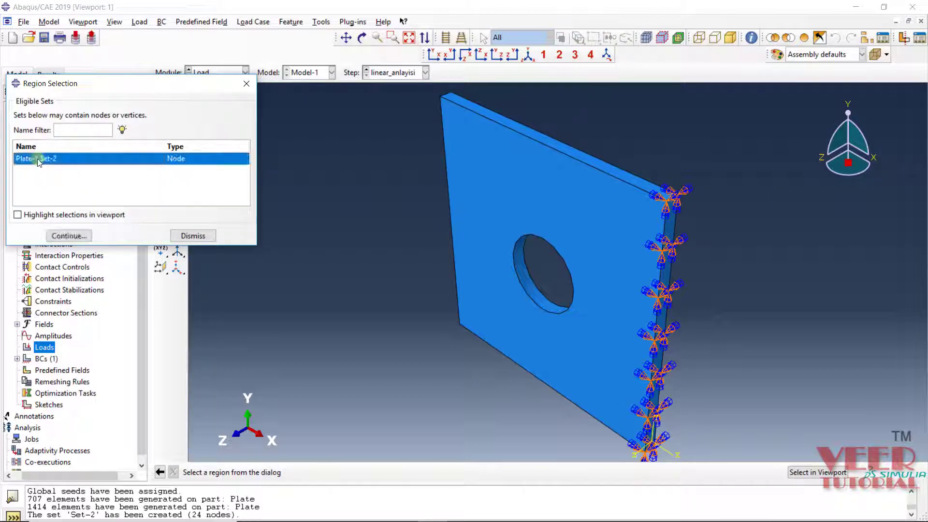
click(64, 236)
drag(342, 102, 289, 76)
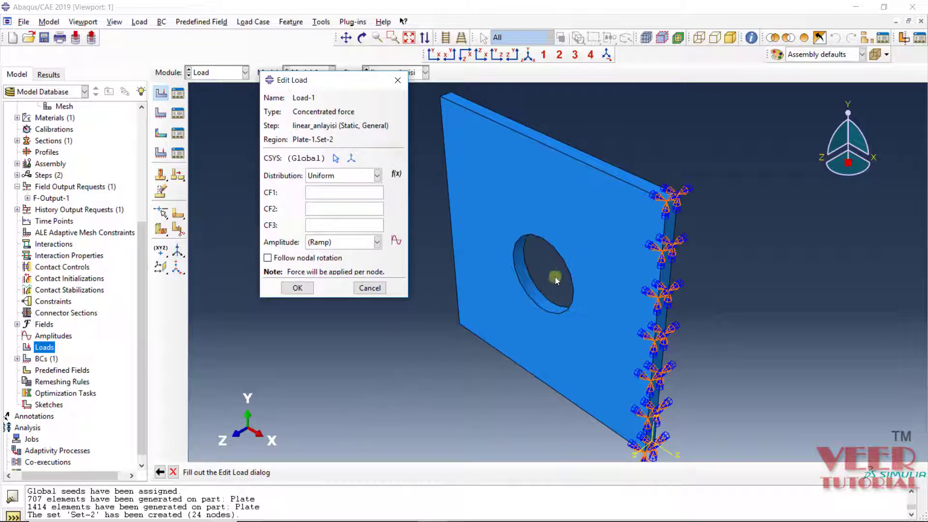
click(341, 225)
text(-41)
text(6)
text(.67)
click(288, 290)
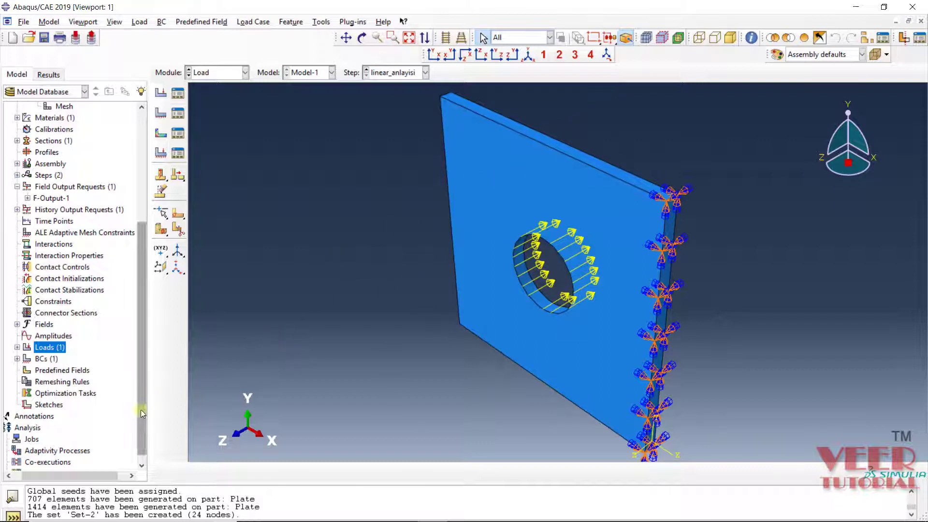
Create a full analysis job named Job-plate1 for Model-1, keeping the default job settings.
scroll(140, 410, down, 1)
right_click(32, 430)
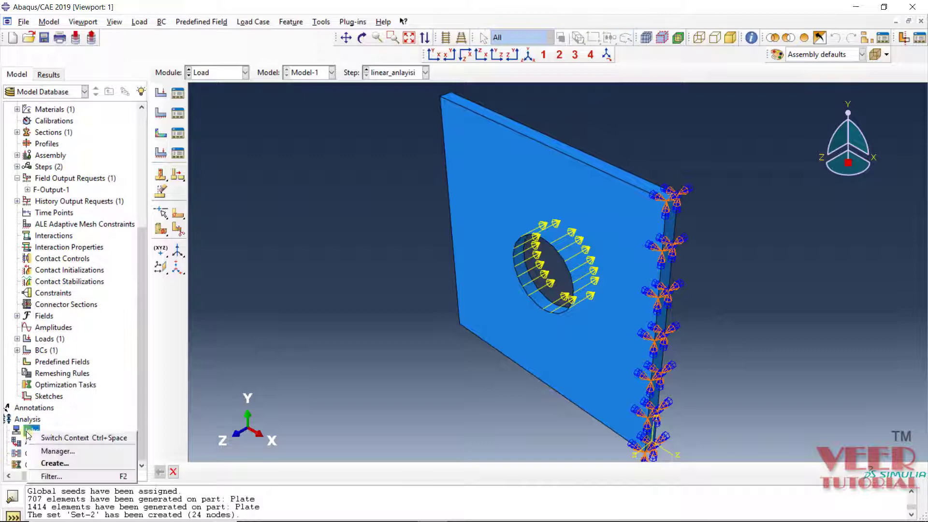
click(59, 465)
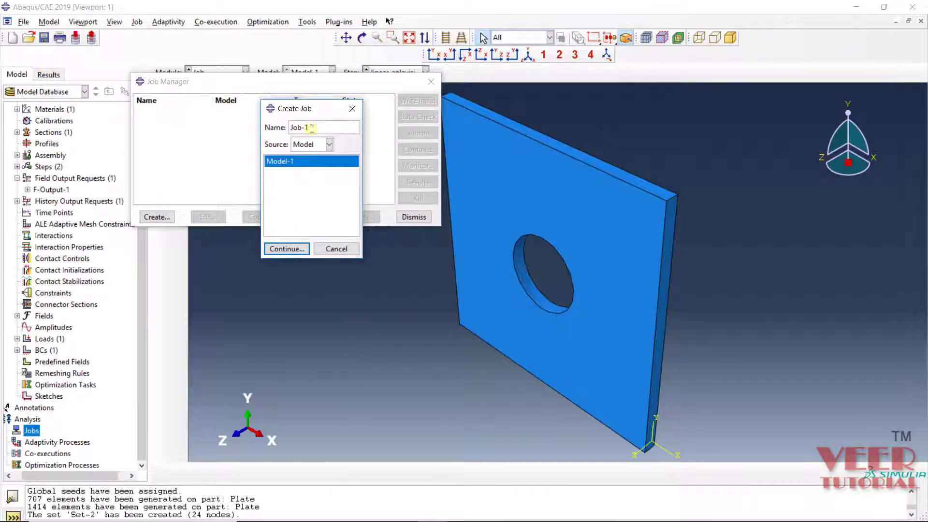
text(plate1)
click(287, 250)
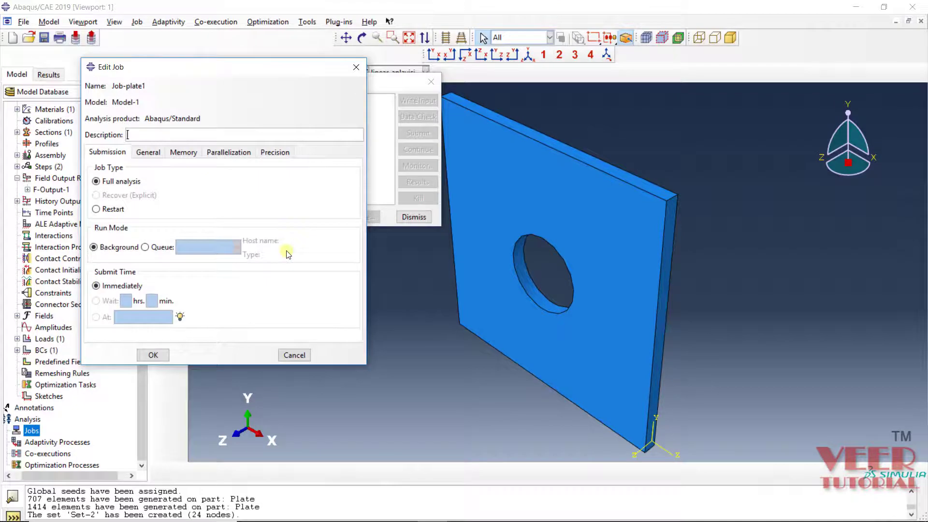
click(151, 353)
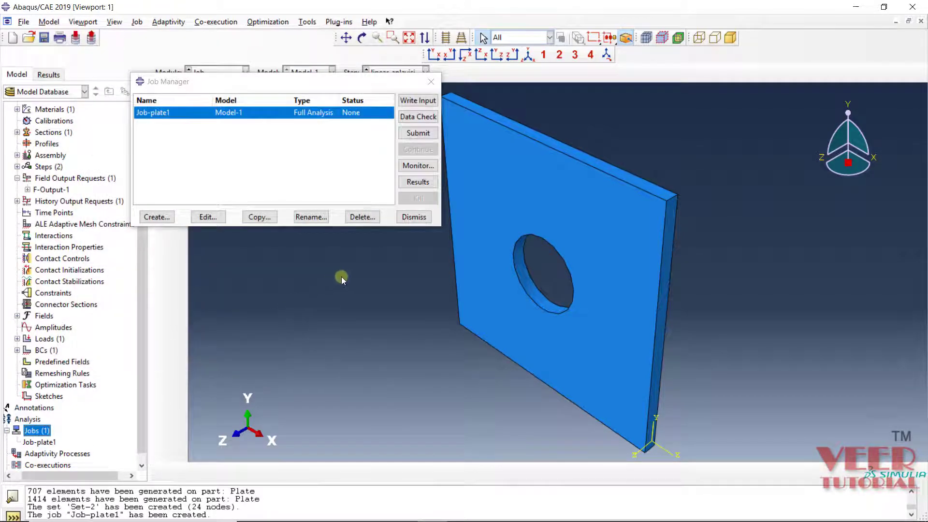
click(414, 216)
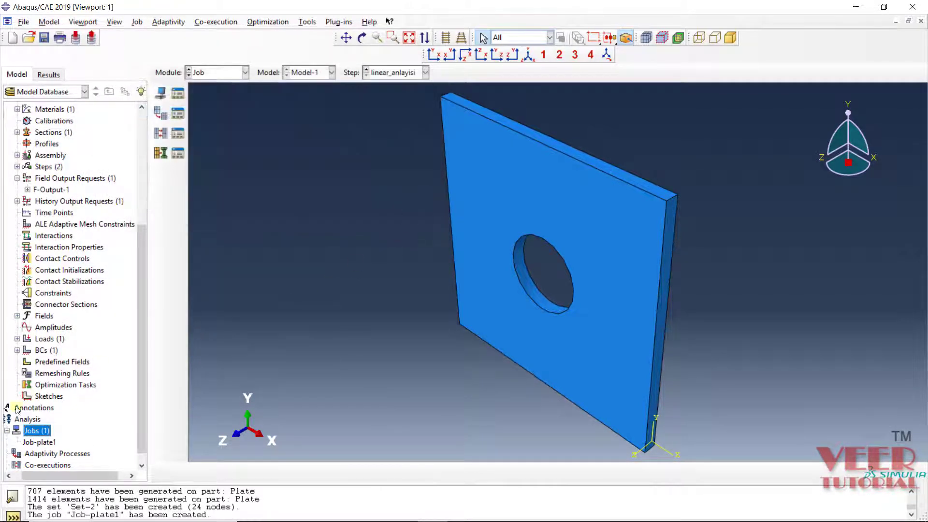
Submit Job-plate1 for analysis.
click(47, 442)
right_click(47, 443)
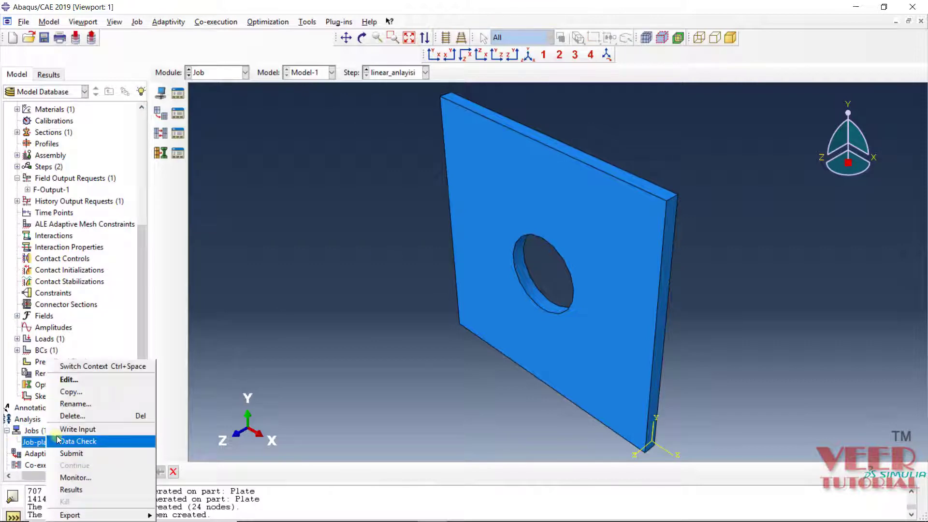
click(68, 455)
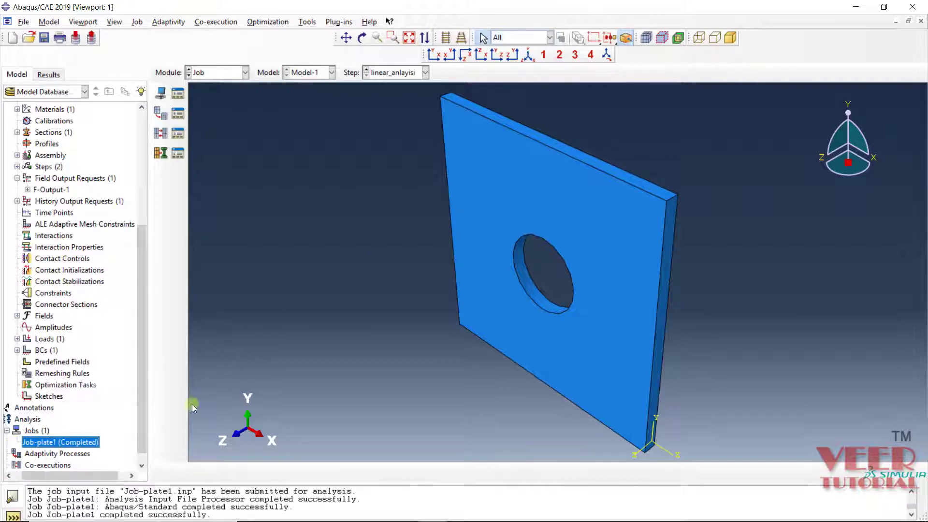